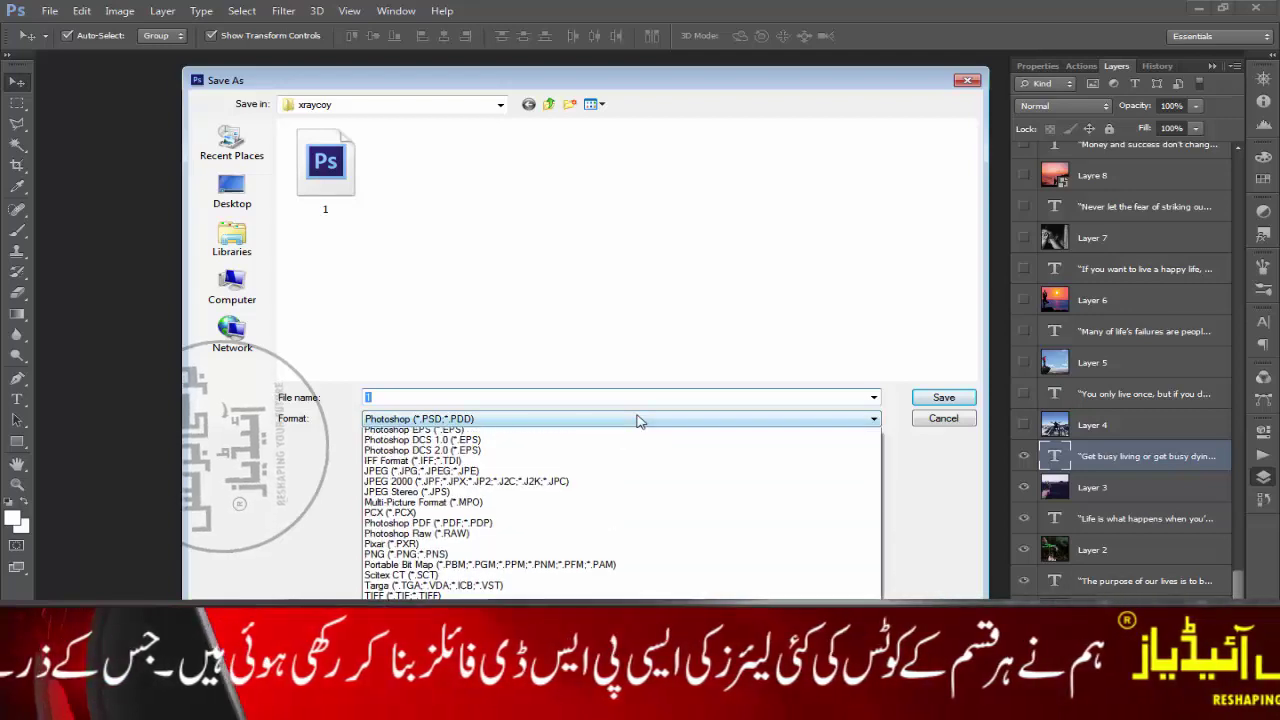
Step: Save the "Get busy living or get busy dying" image as a JPEG named 48, accepting the JPEG options
left_click(594, 527)
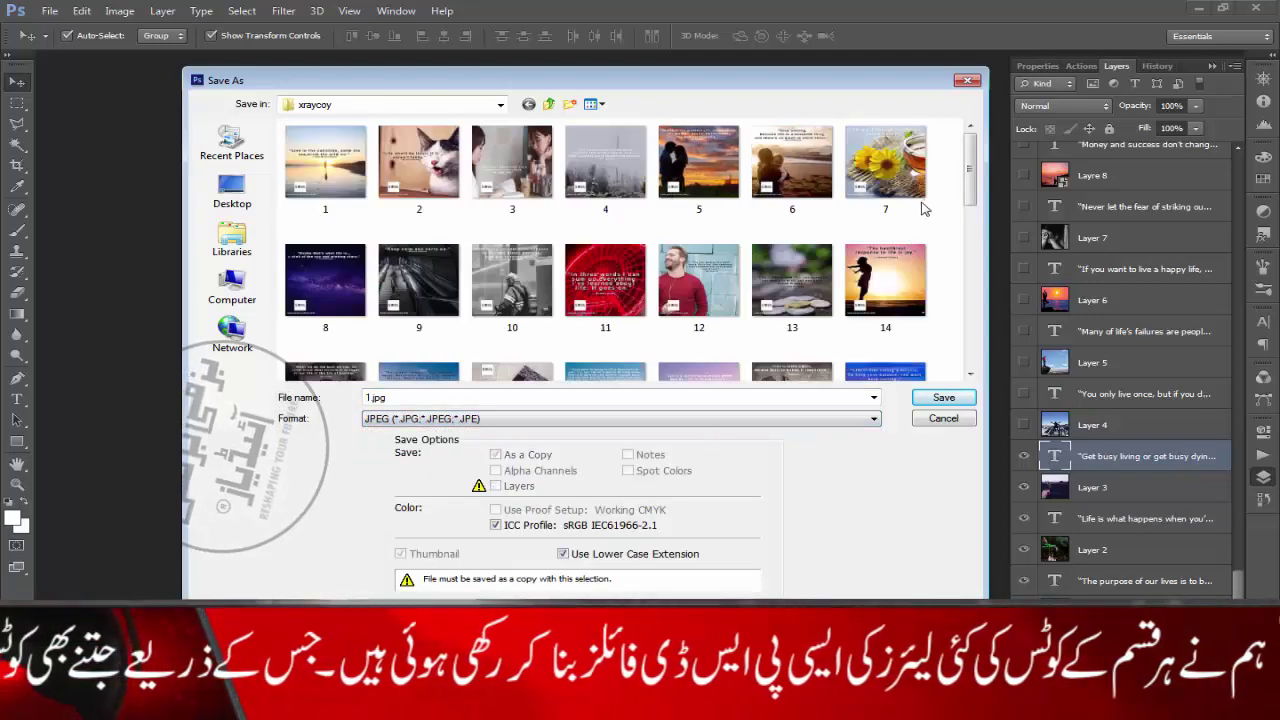
left_click_drag(968, 175, 967, 377)
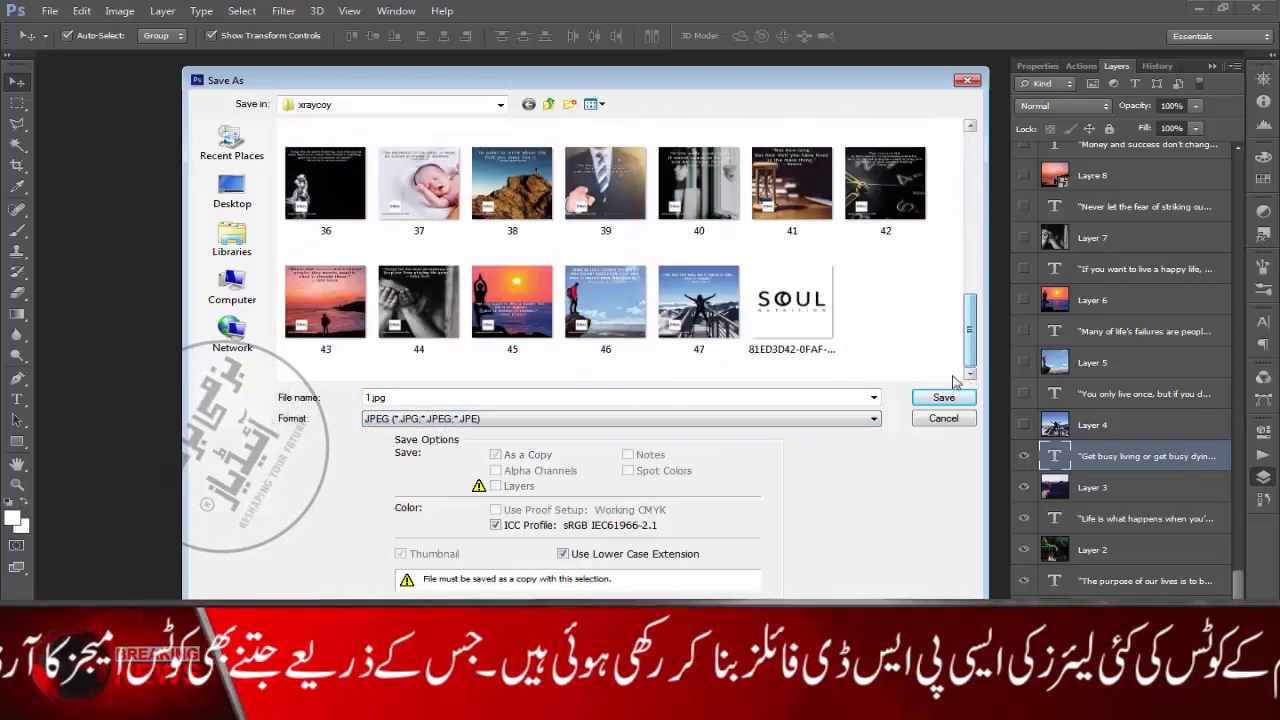
double_click(523, 398)
type("48")
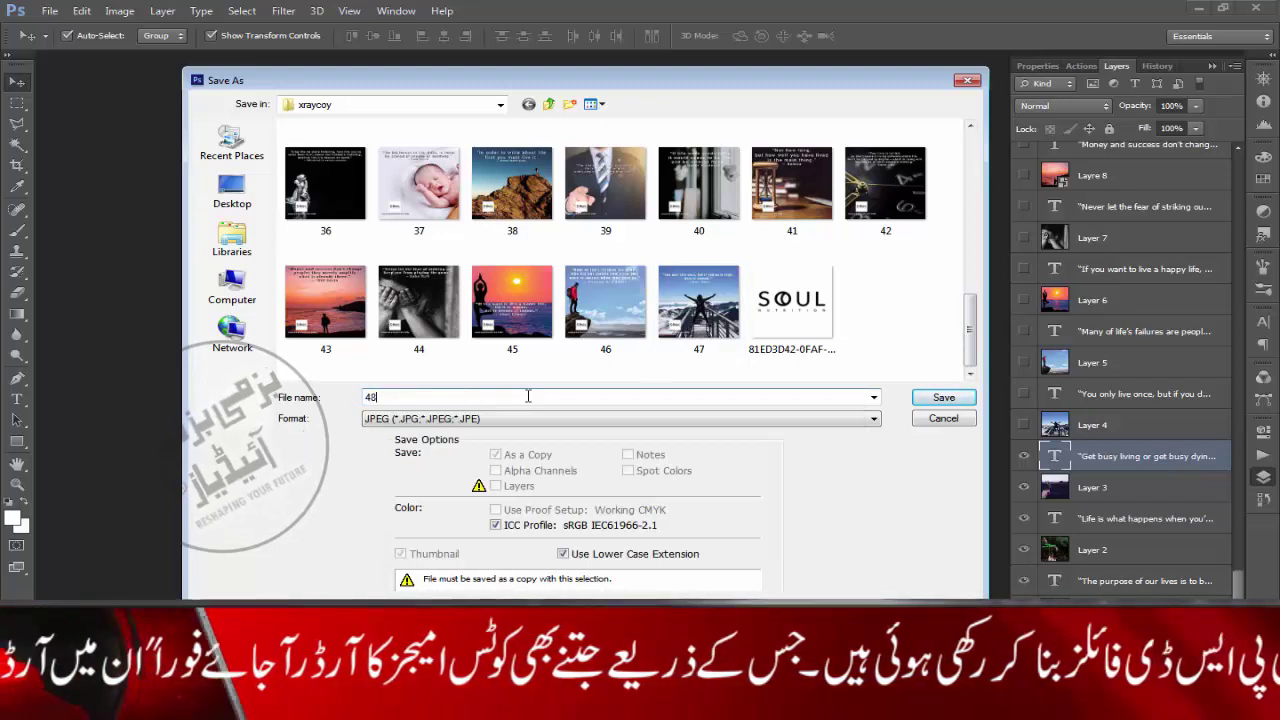
left_click(938, 398)
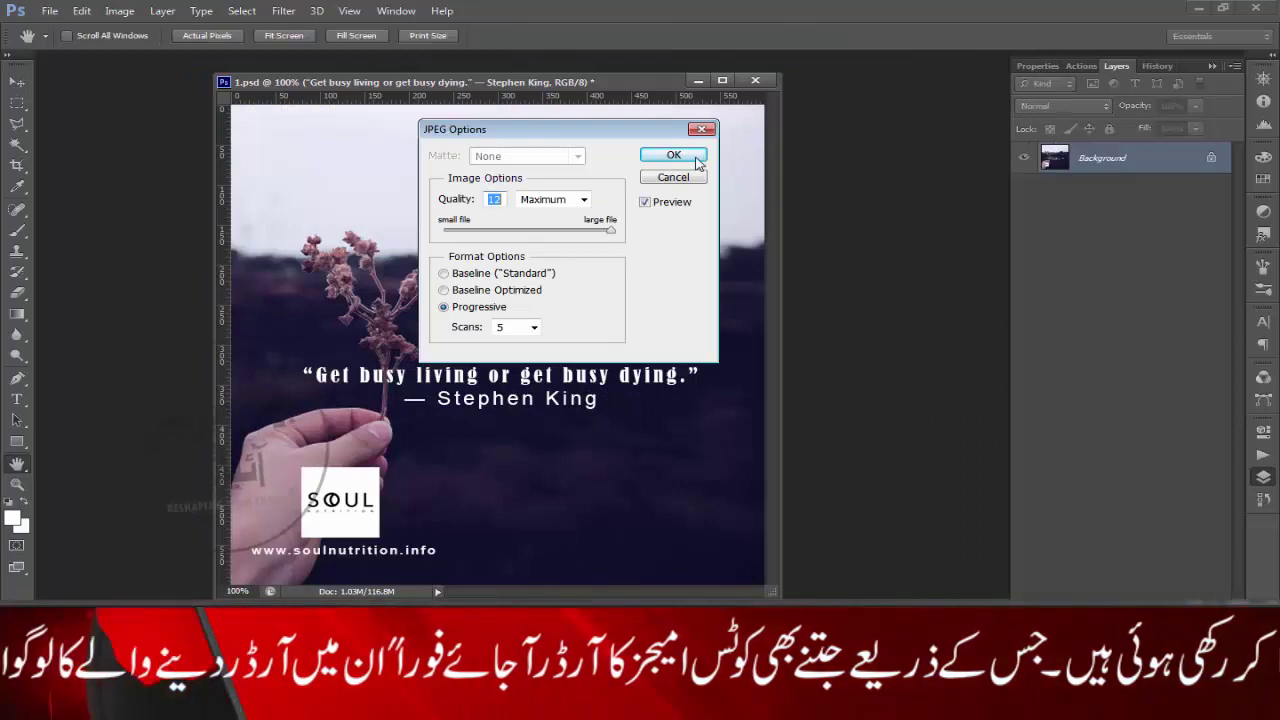
left_click(697, 163)
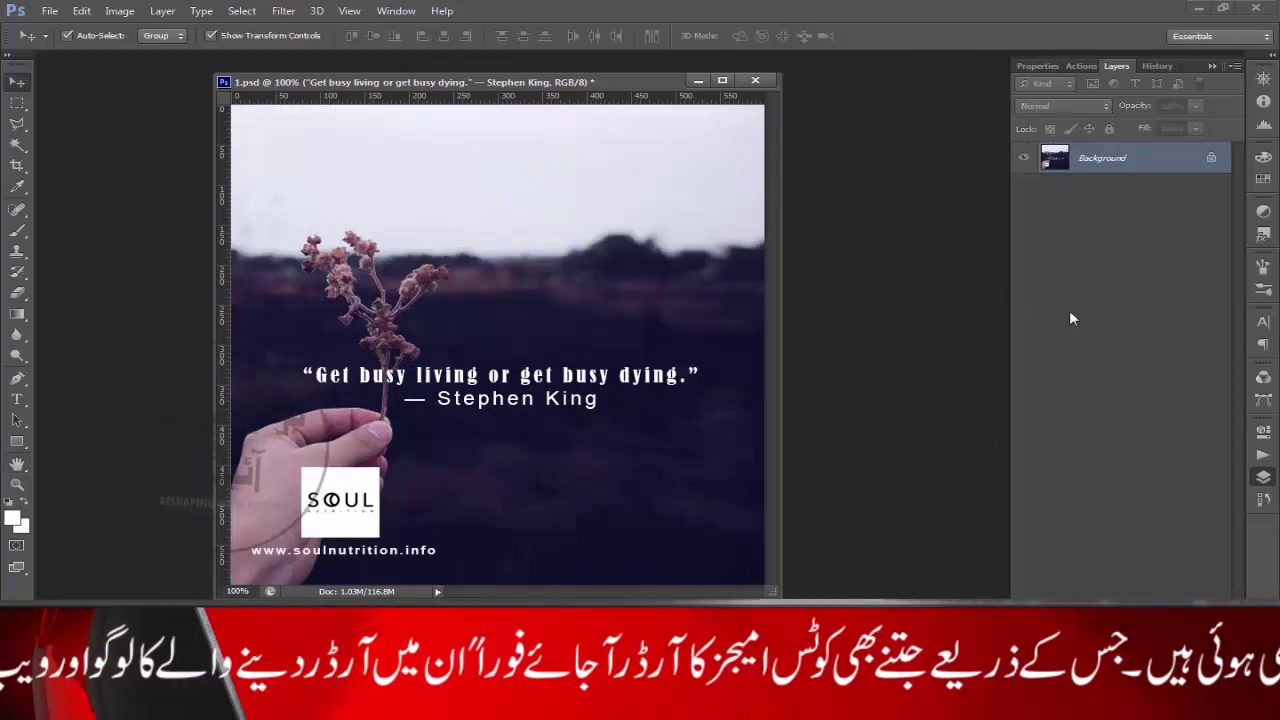
Step: Hide the "Get busy living" text layer and its background photo, Layer 3
key("ctrl+z")
left_click_drag(1240, 192, 1225, 595)
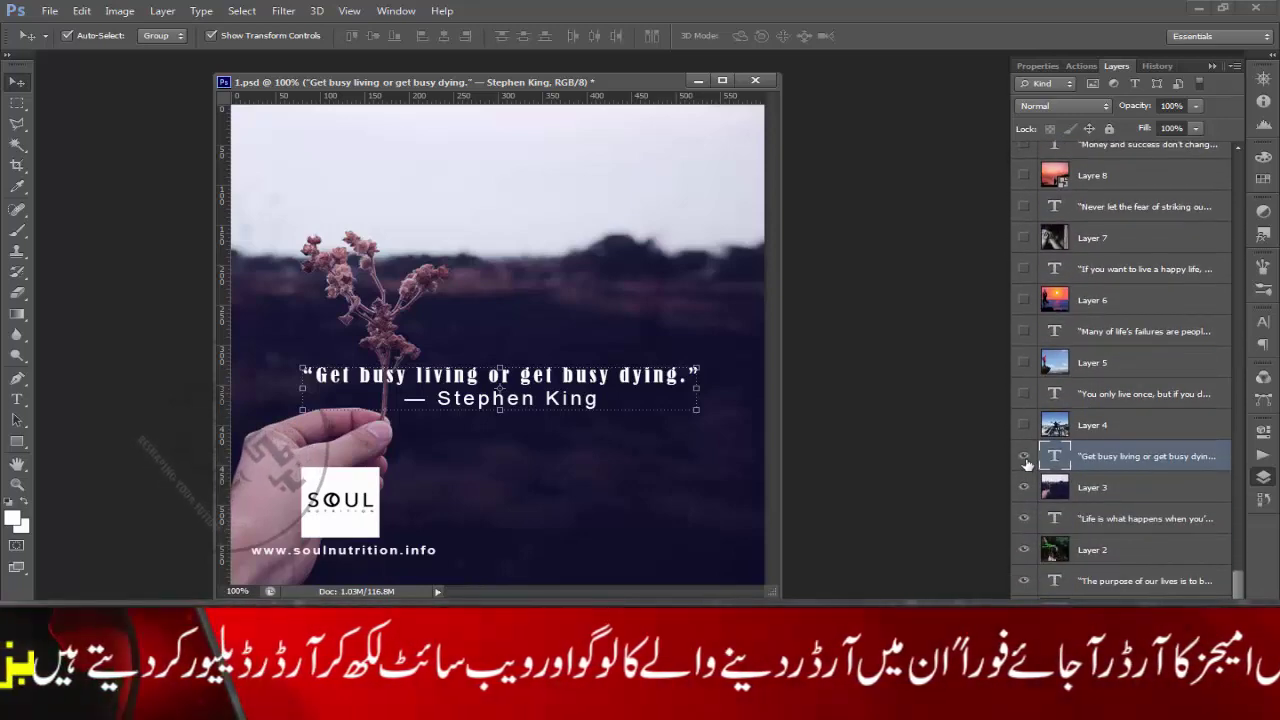
left_click_drag(1023, 456, 1023, 489)
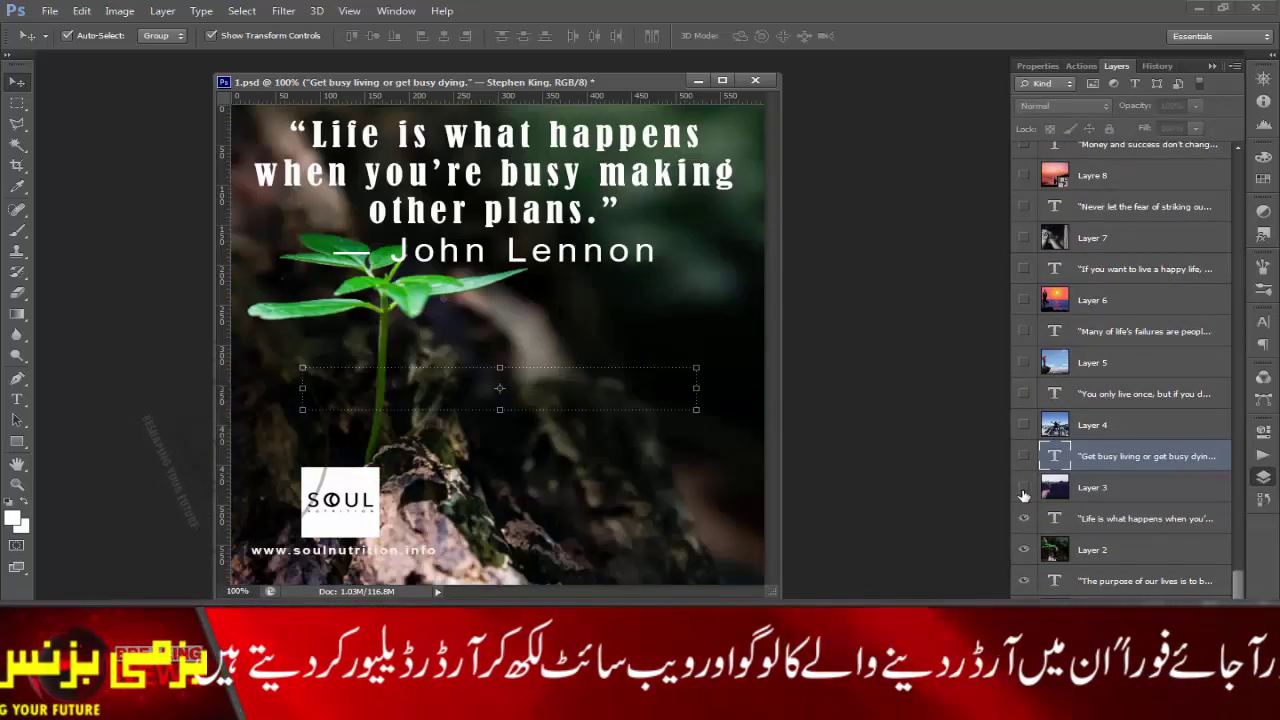
Step: Save the "Life is what happens" quote image as a JPEG named 49, accepting the JPEG options
left_click(49, 10)
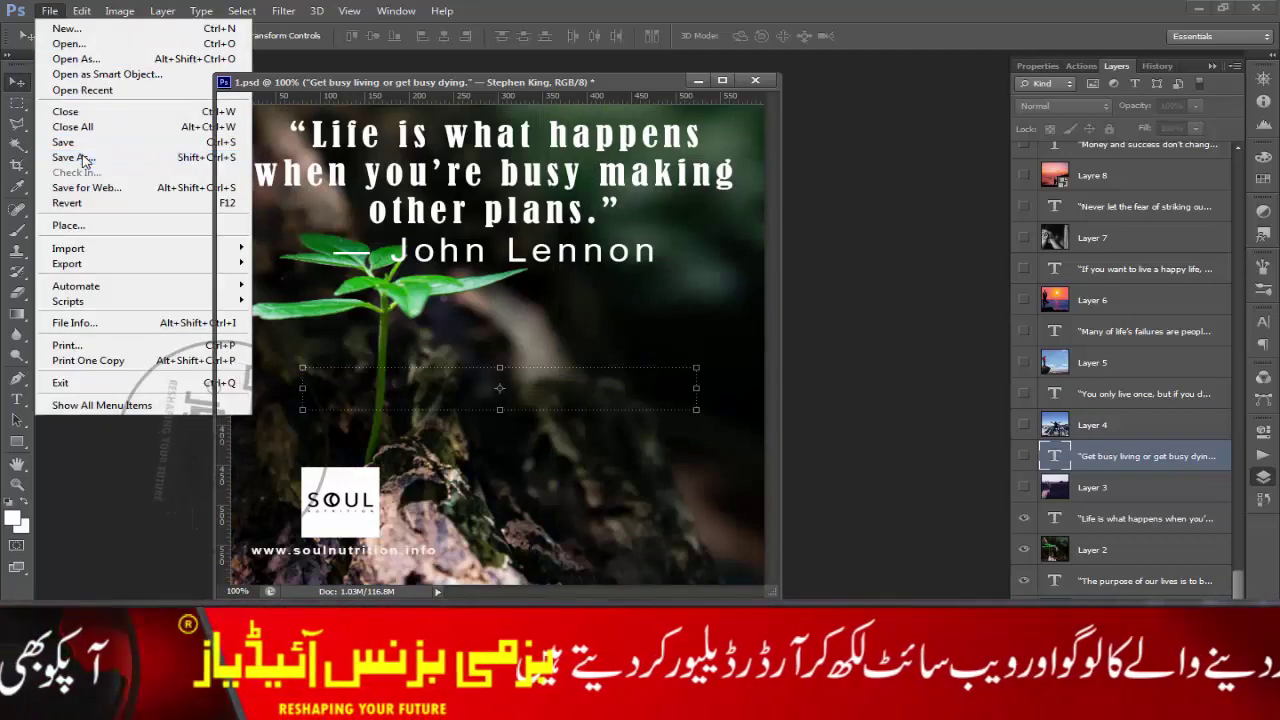
left_click(85, 160)
left_click(413, 420)
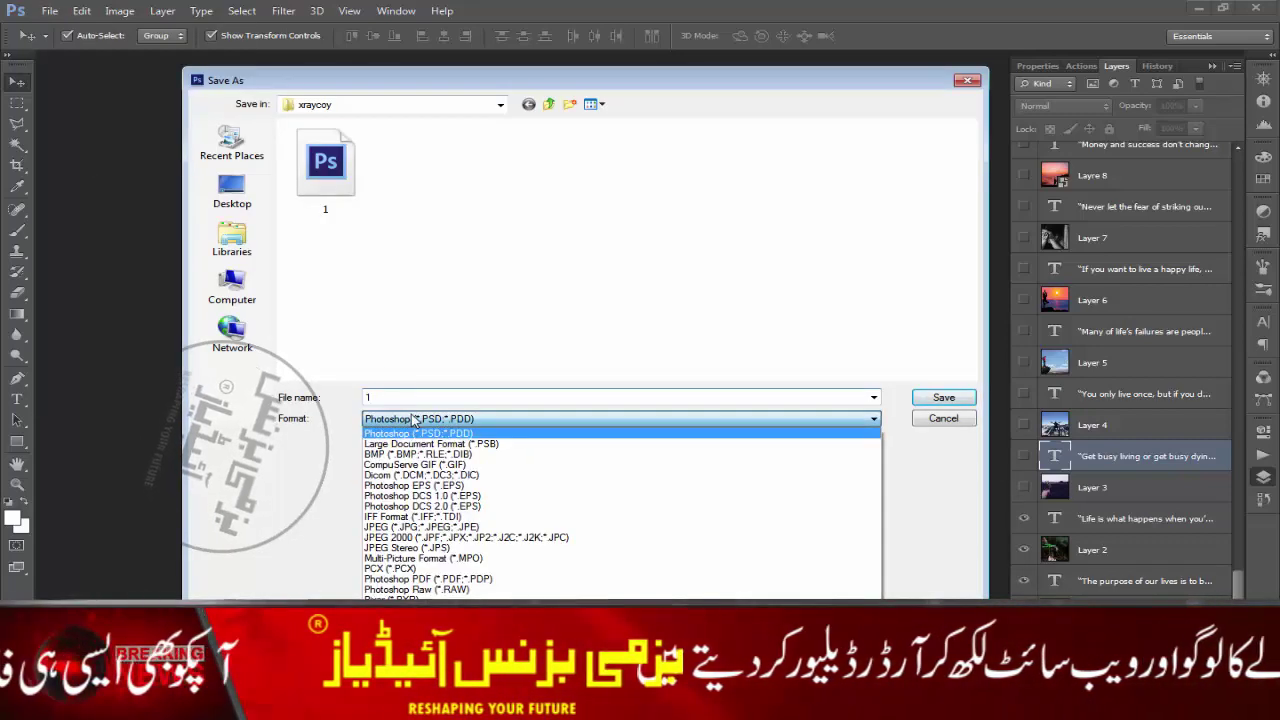
left_click(400, 528)
left_click_drag(968, 174, 968, 334)
left_click(777, 398)
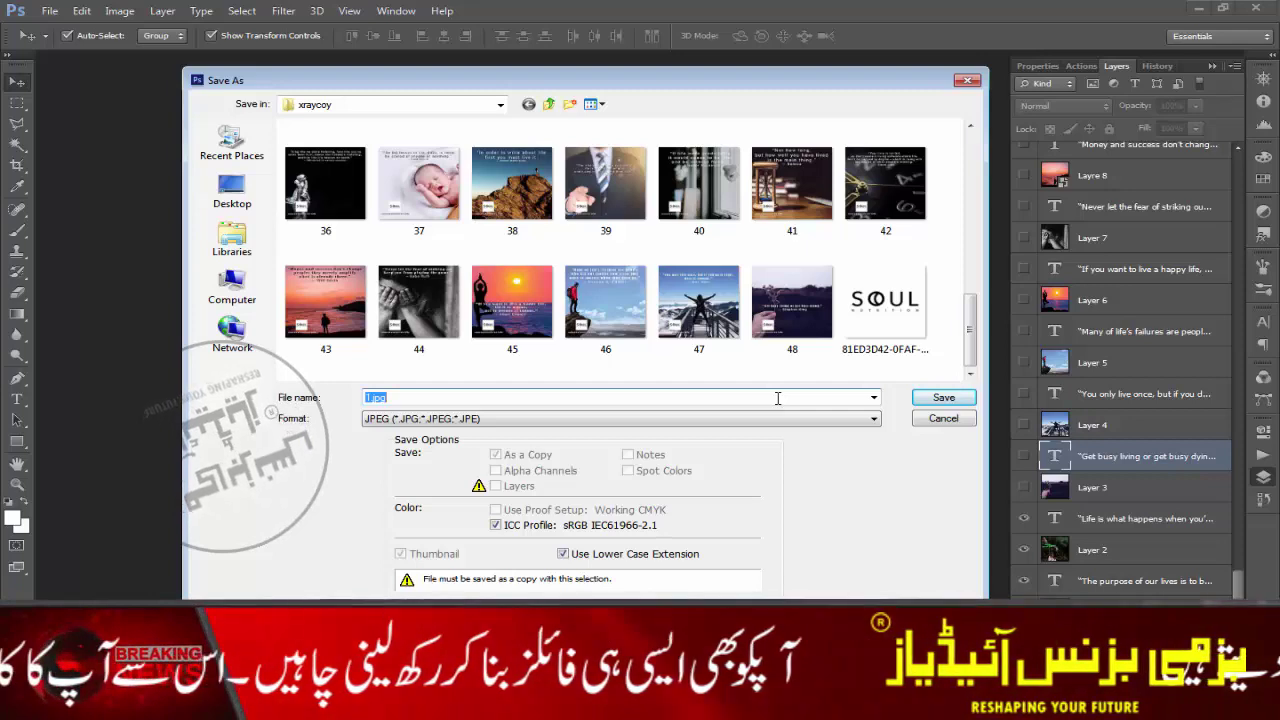
type("49")
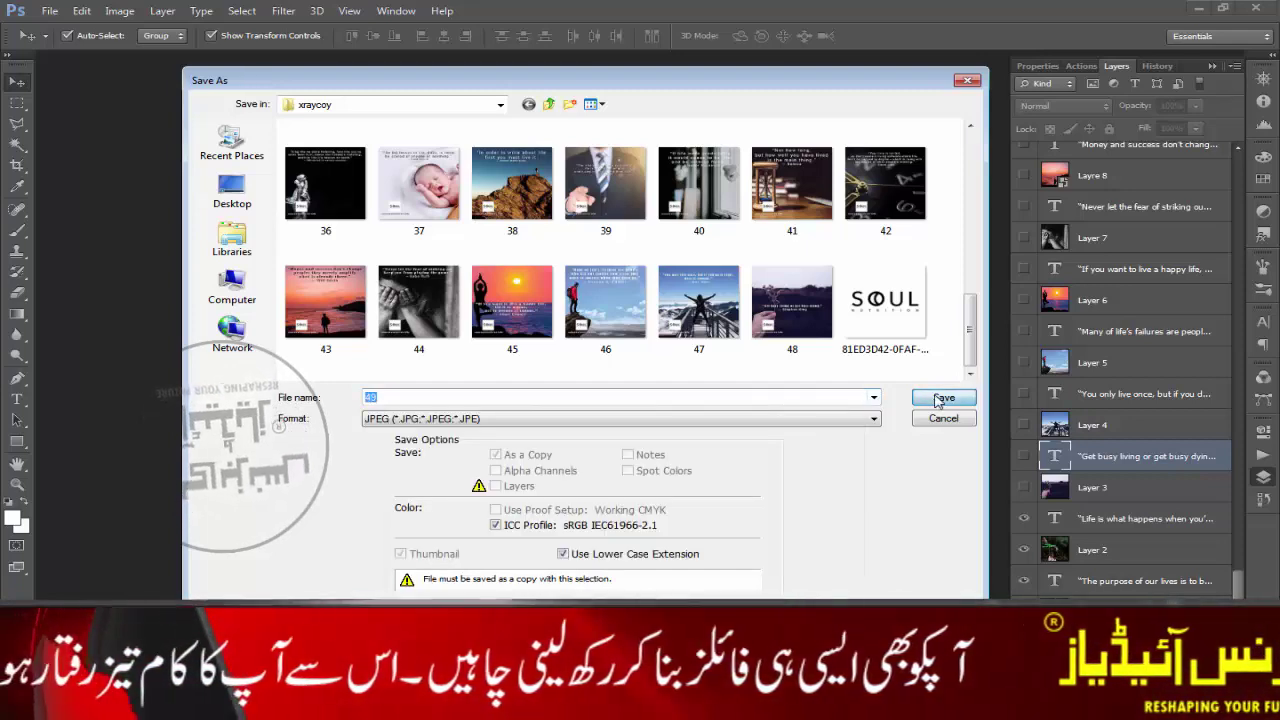
left_click(940, 398)
left_click(673, 155)
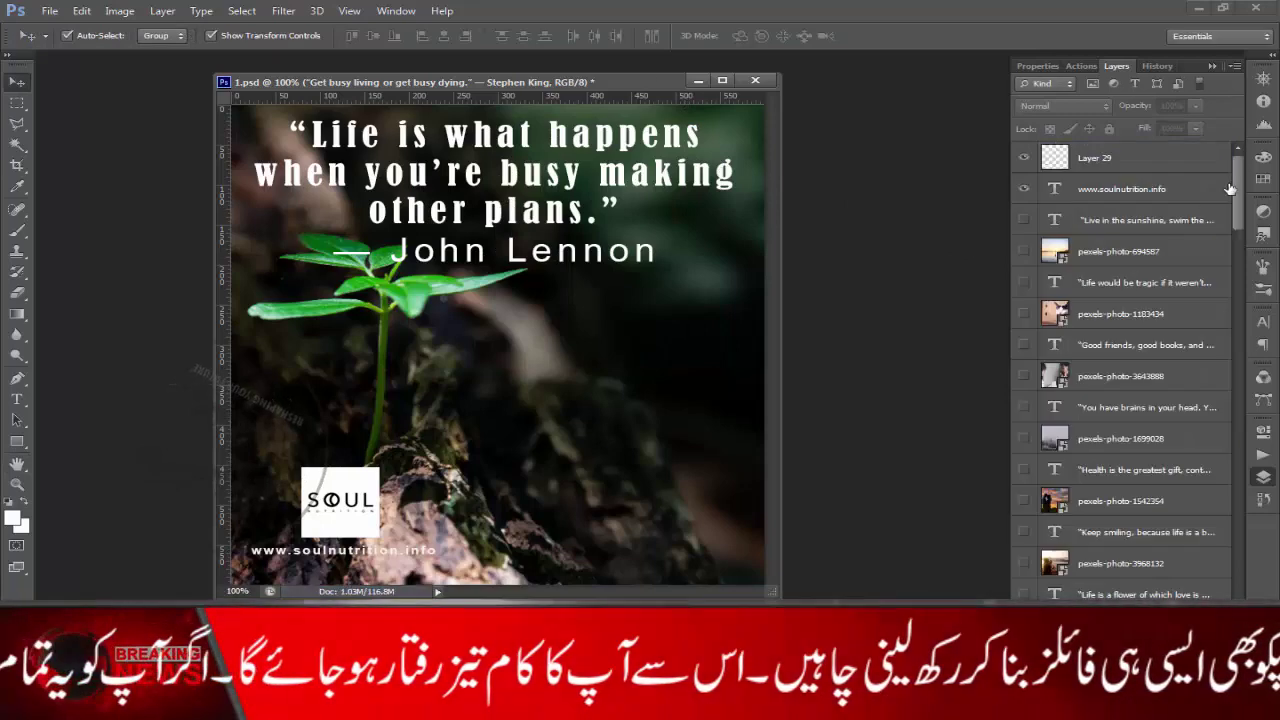
Step: Hide the "Life is what happens" text and Layer 2, and move the "The purpose of our lives" quote slightly up
left_click_drag(1237, 186, 1237, 585)
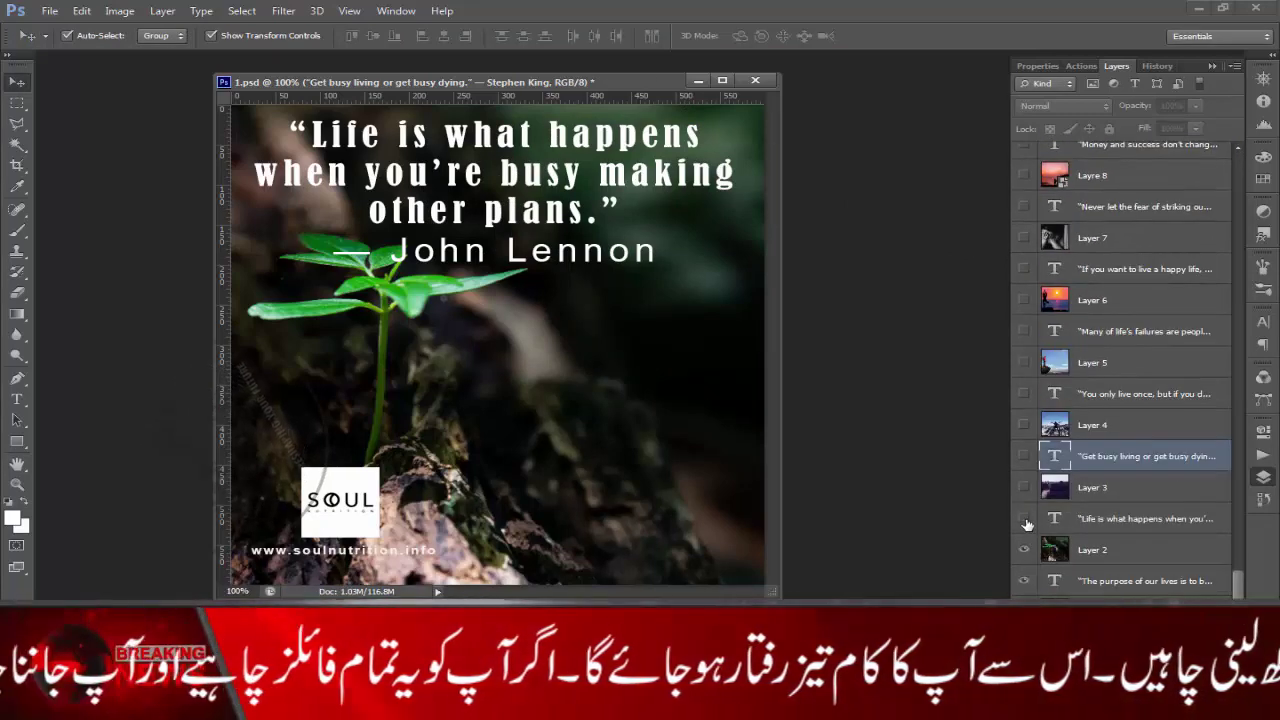
left_click(1023, 518)
left_click(1024, 552)
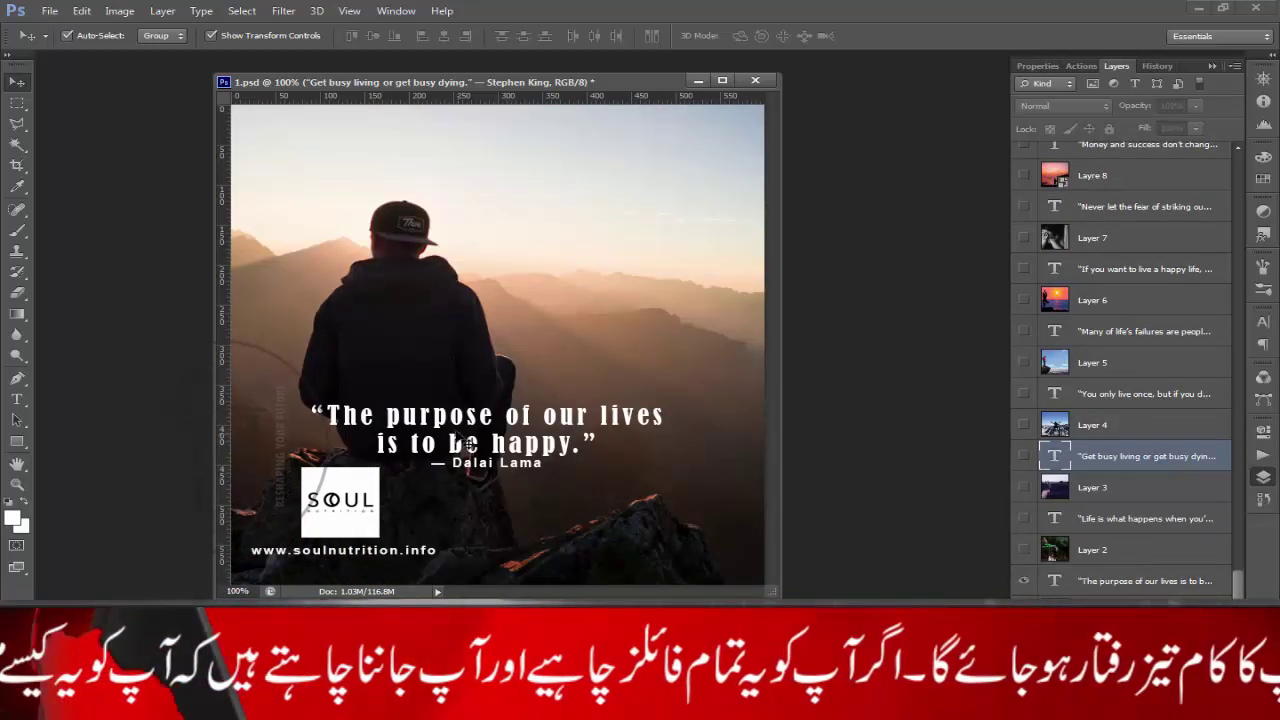
left_click_drag(487, 421, 480, 379)
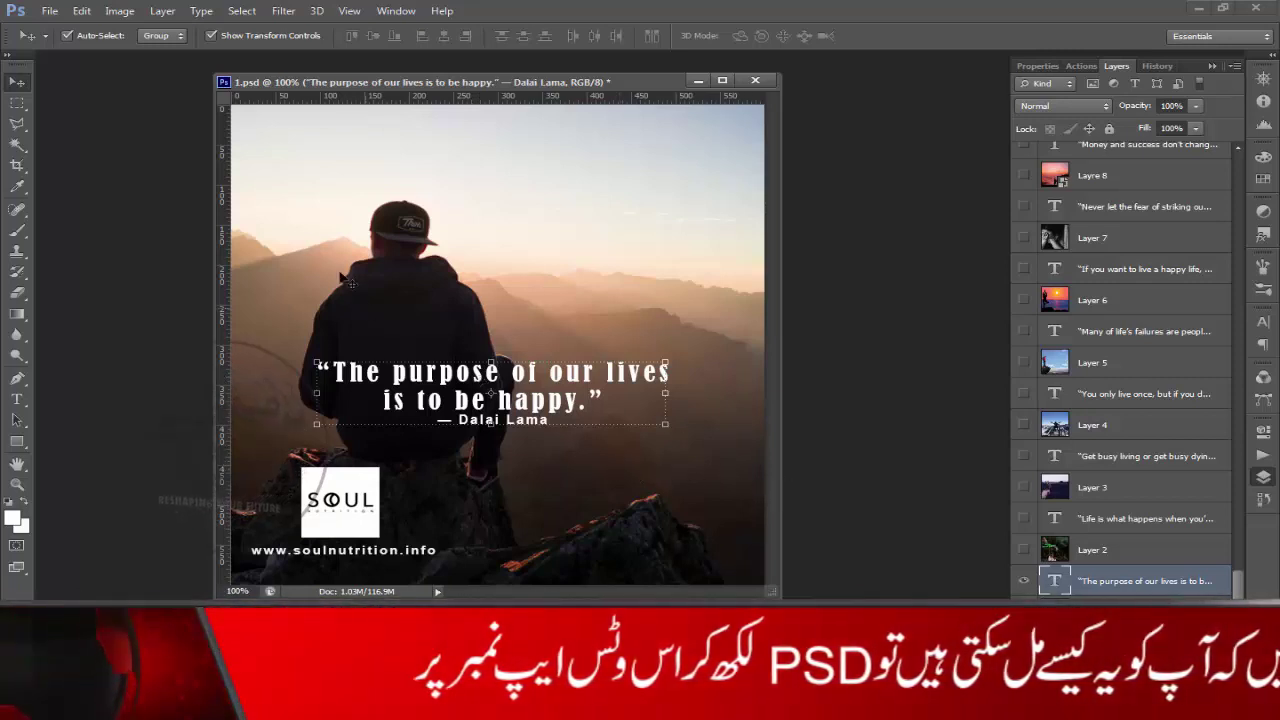
Step: Save the "The purpose of our lives is to be happy" image as a JPEG named 50, accepting the JPEG options
left_click(49, 11)
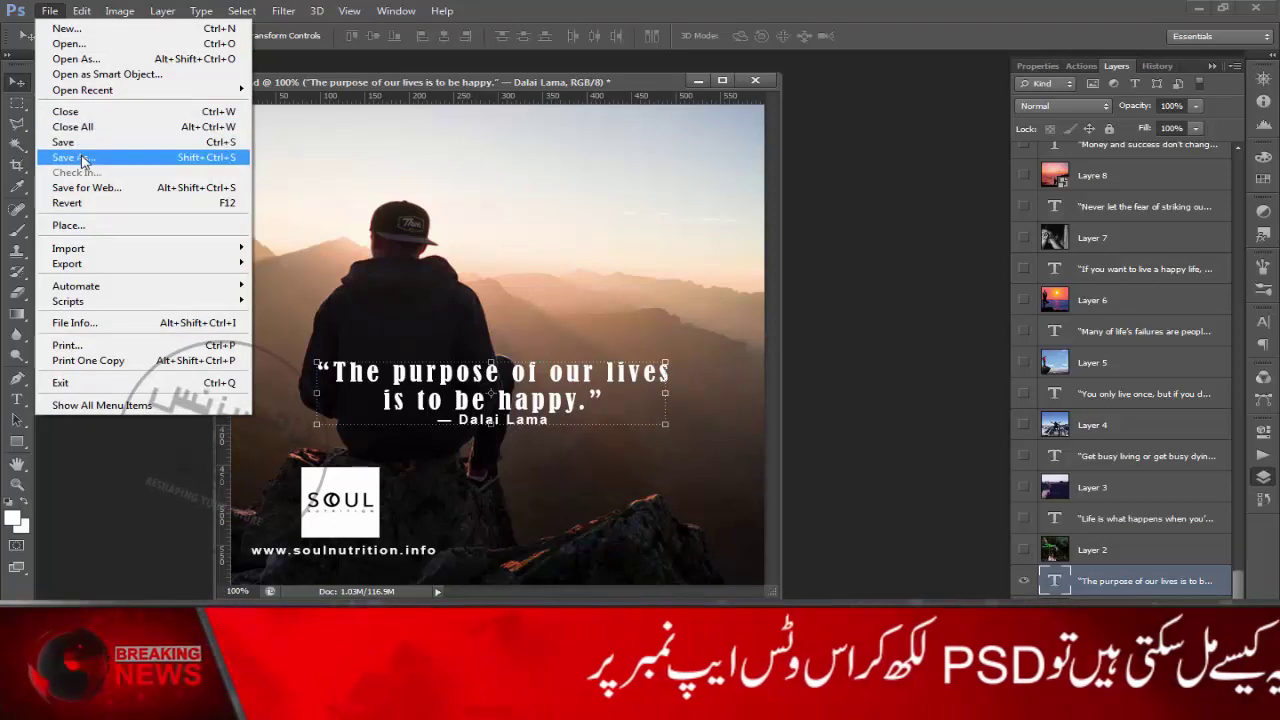
left_click(84, 158)
left_click(579, 420)
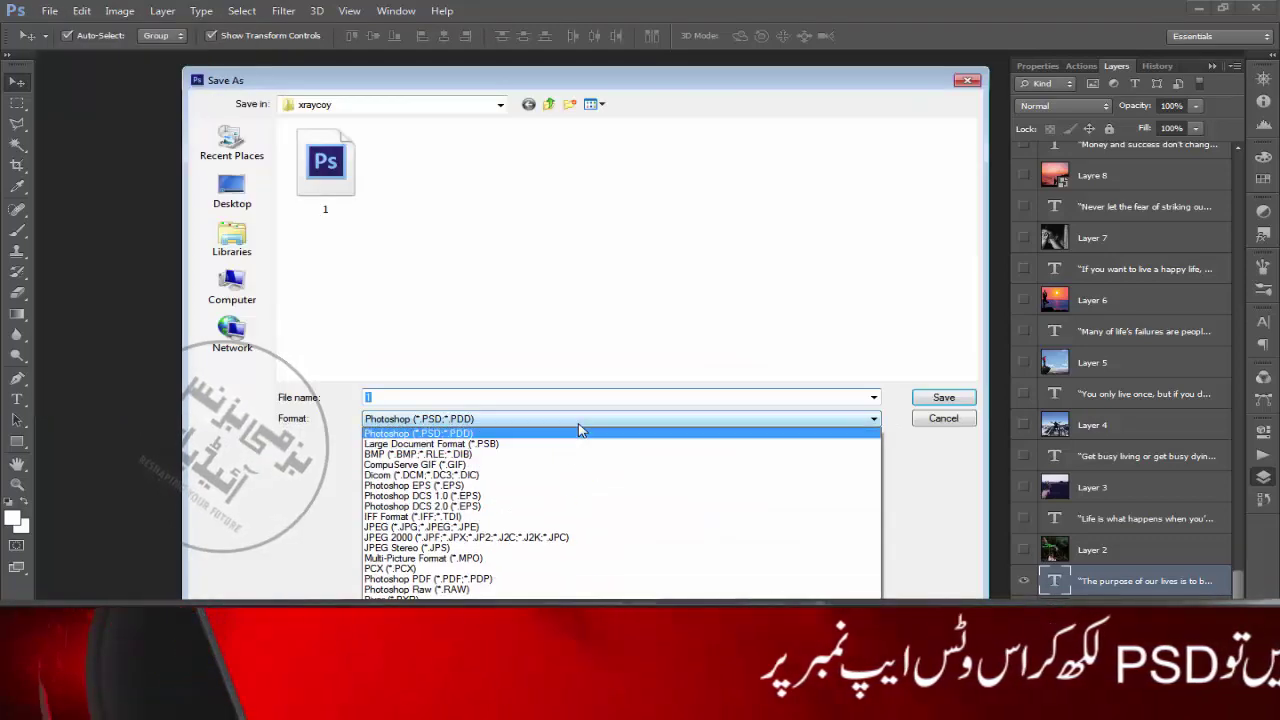
left_click(580, 526)
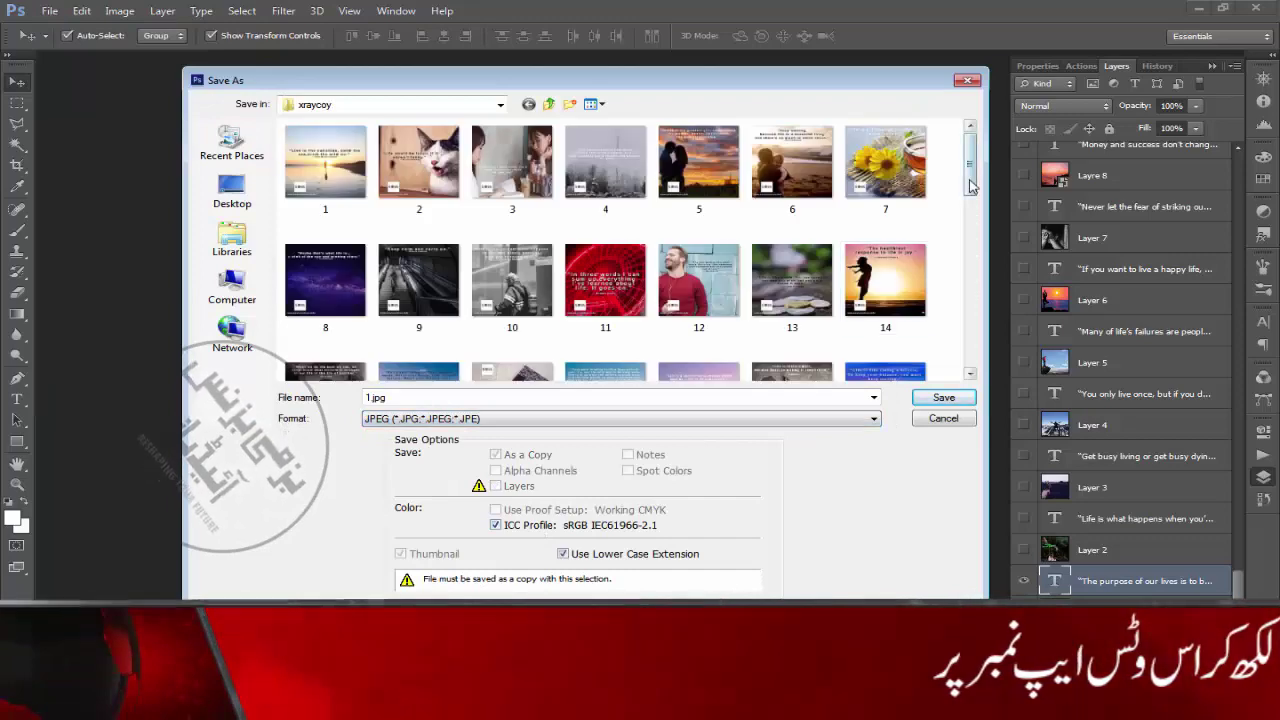
scroll(970, 185, "down", 2)
scroll(970, 175, "up", 2)
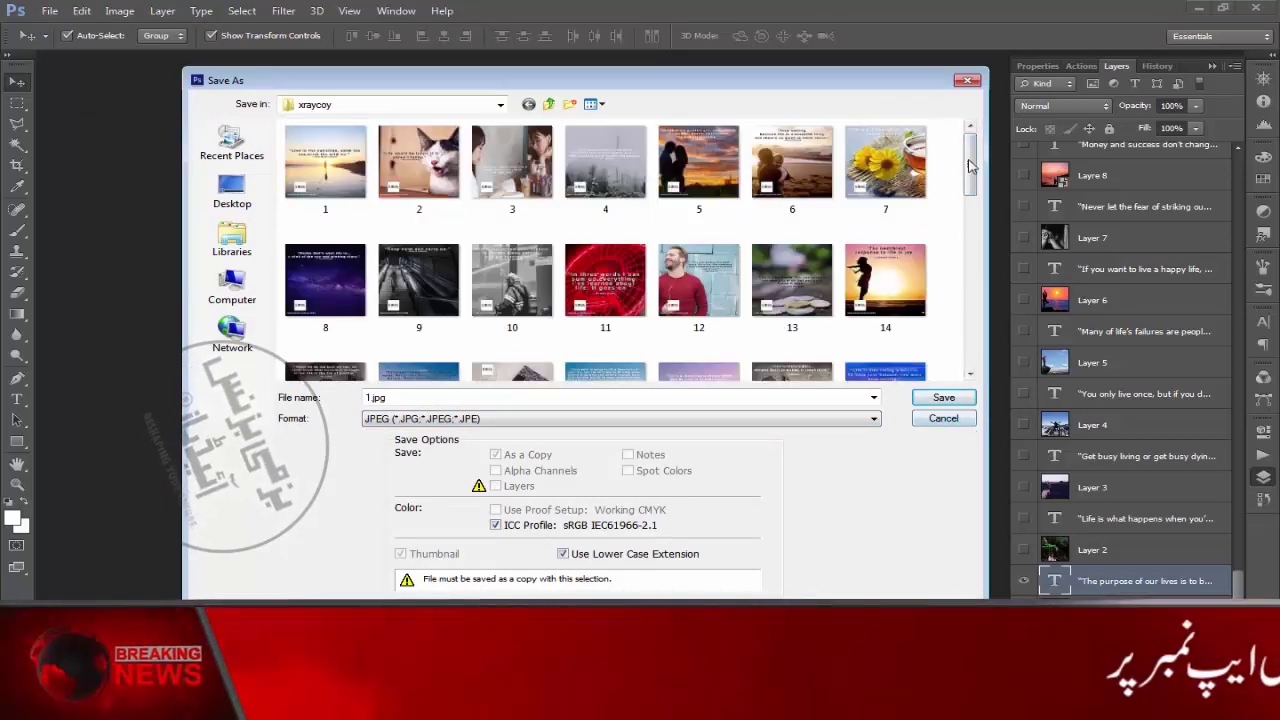
scroll(970, 165, "down", 5)
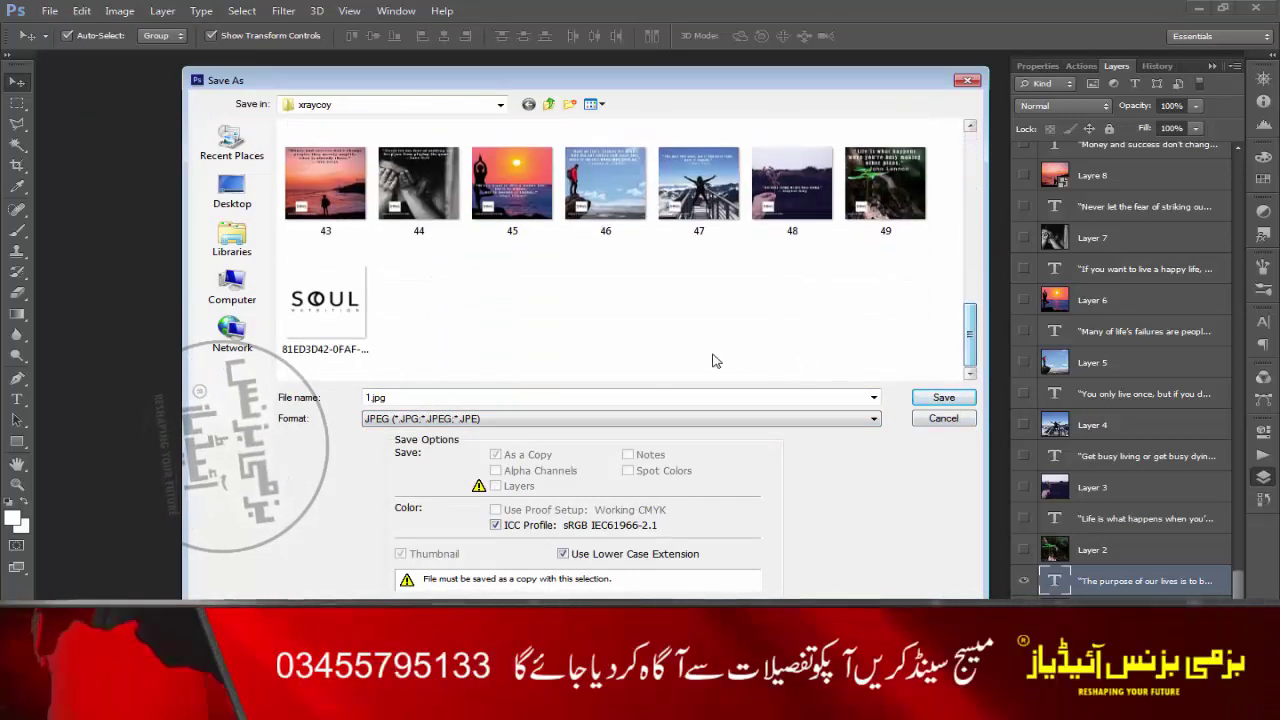
left_click(617, 397)
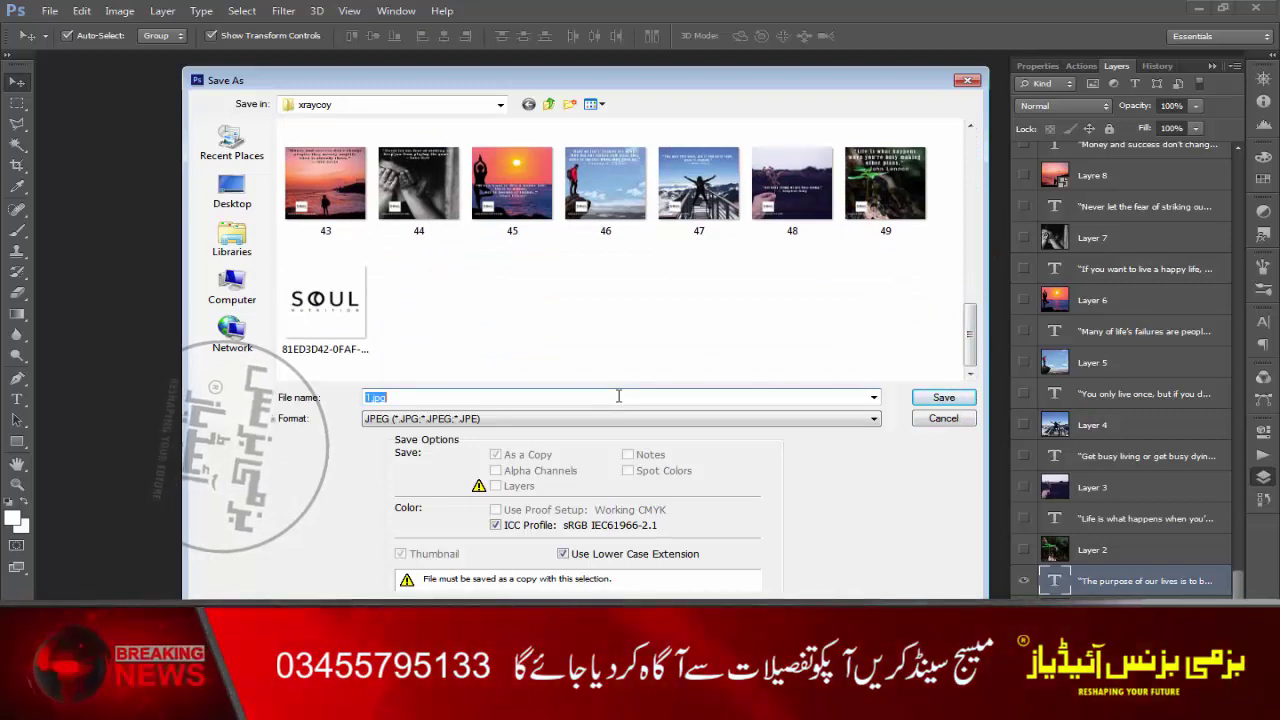
type("50")
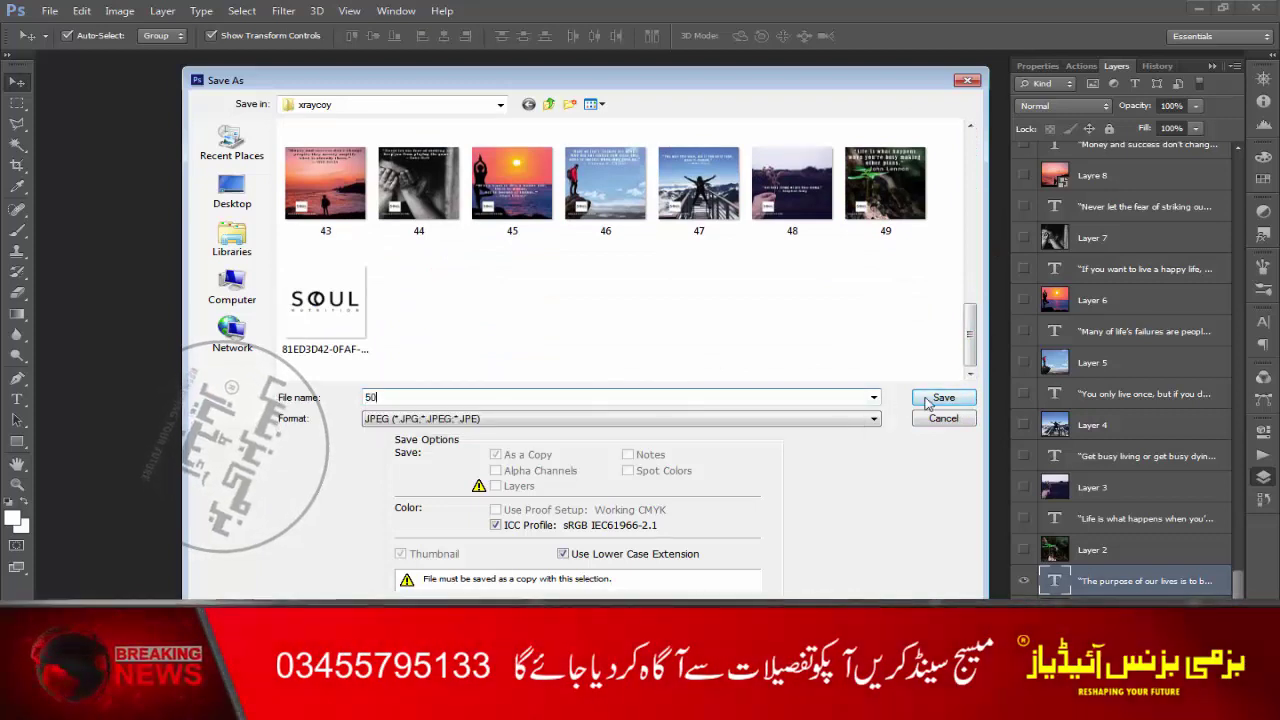
left_click(940, 398)
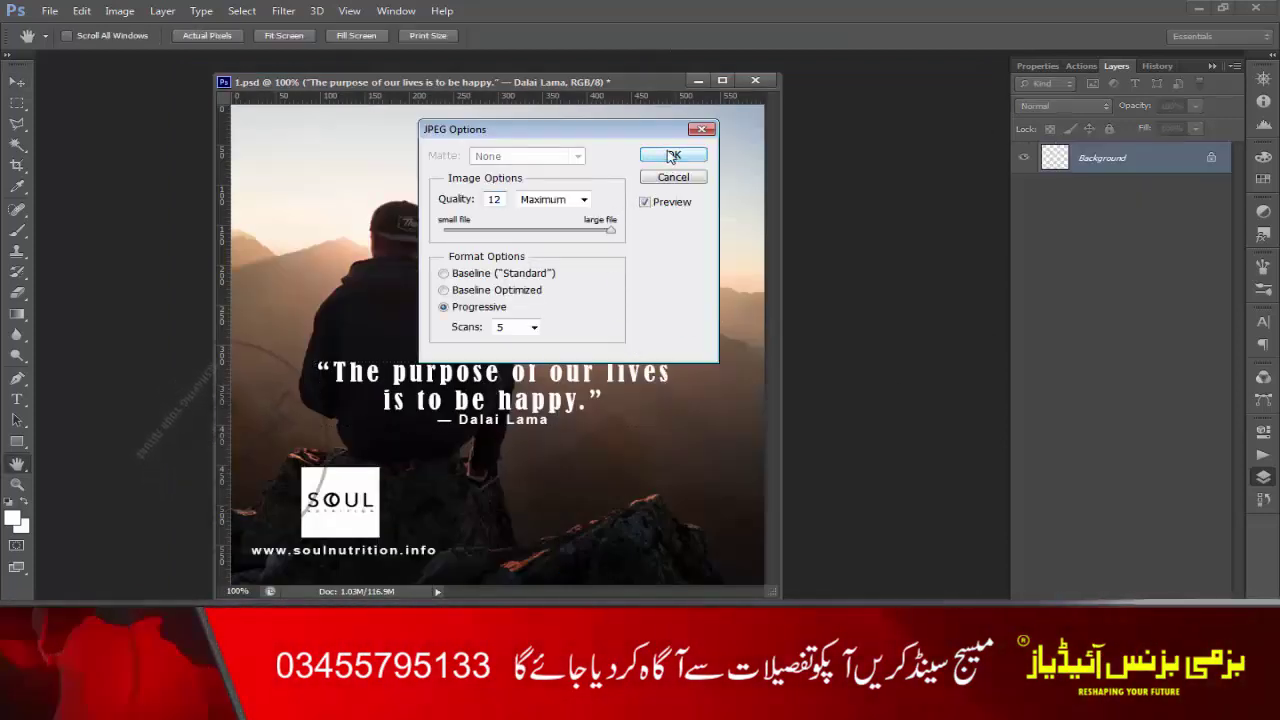
left_click(673, 156)
key("v")
key("ctrl+z")
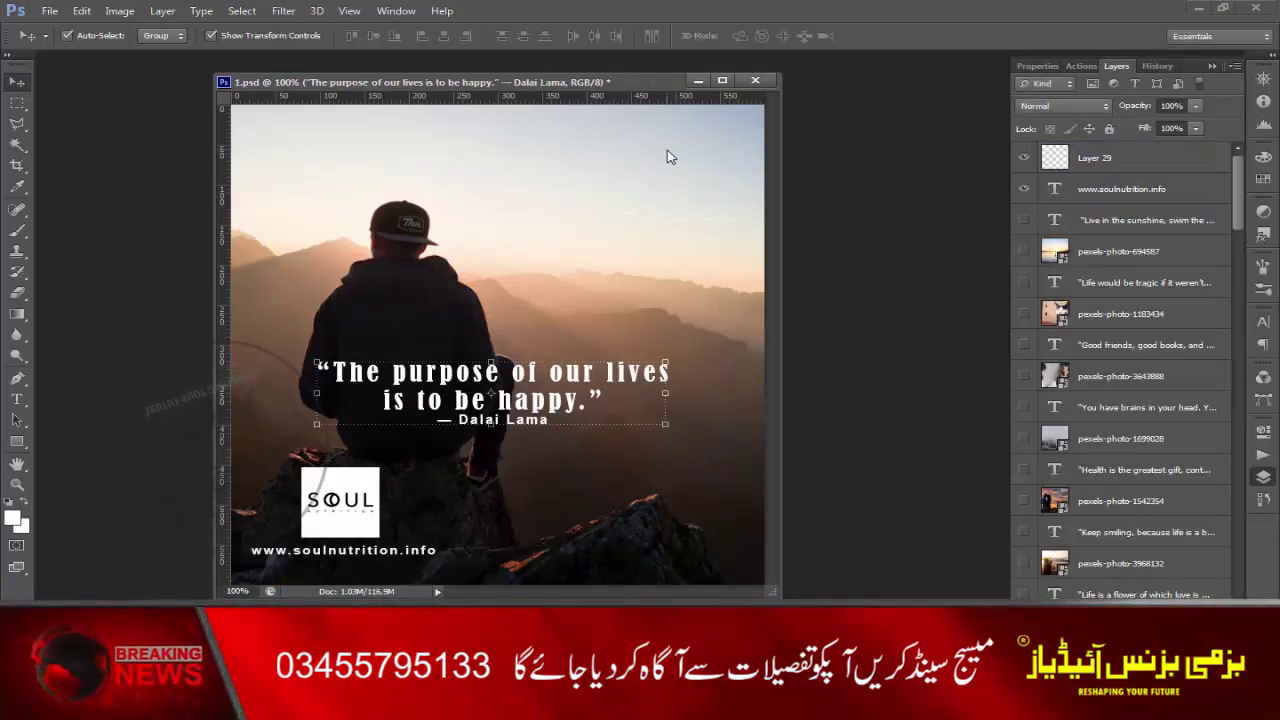
Step: Quit Photoshop and save the changes to 1.psd
left_click(1272, 10)
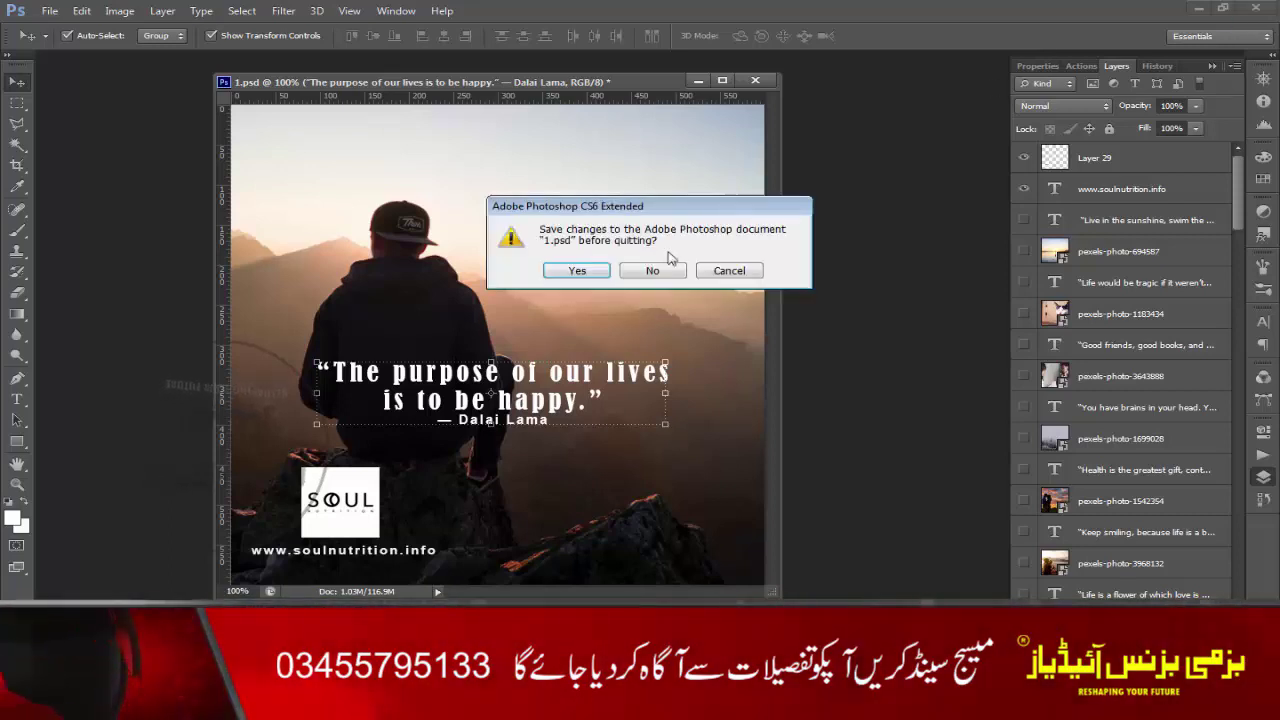
left_click(577, 271)
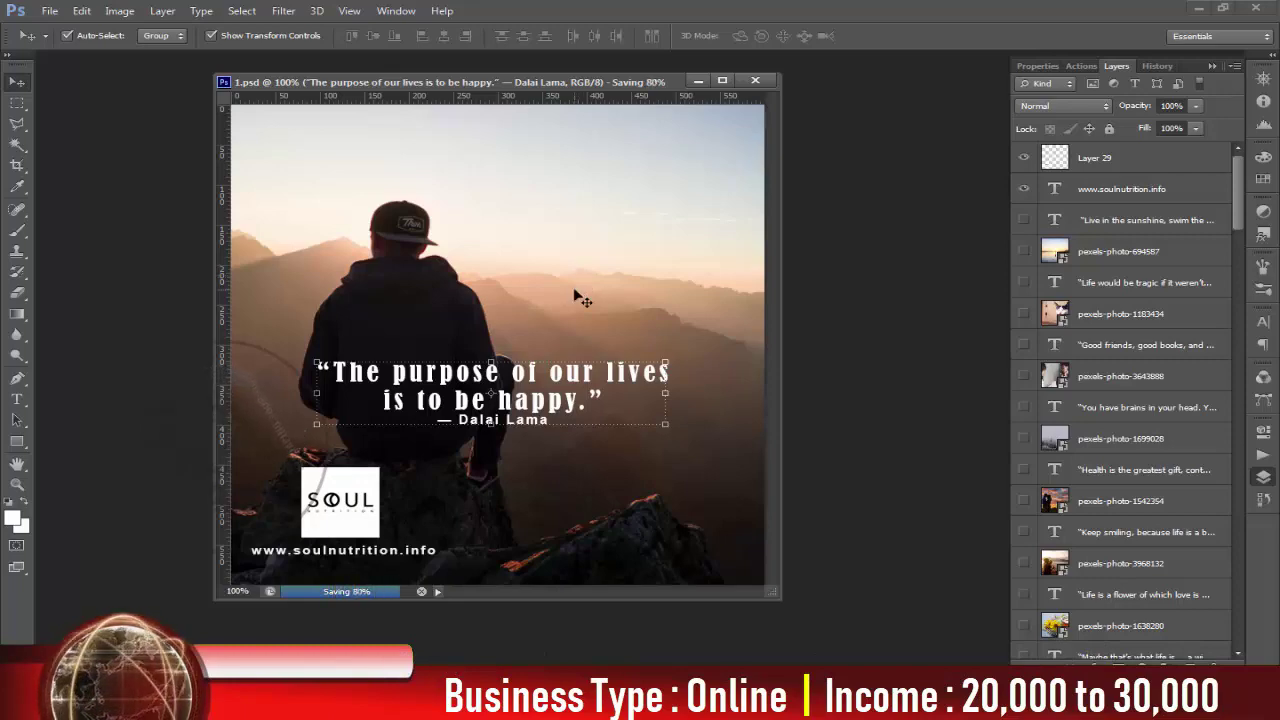
Step: In the File Explorer order folder, pack all images except the Photoshop document into a ZIP archive
key("alt+Tab")
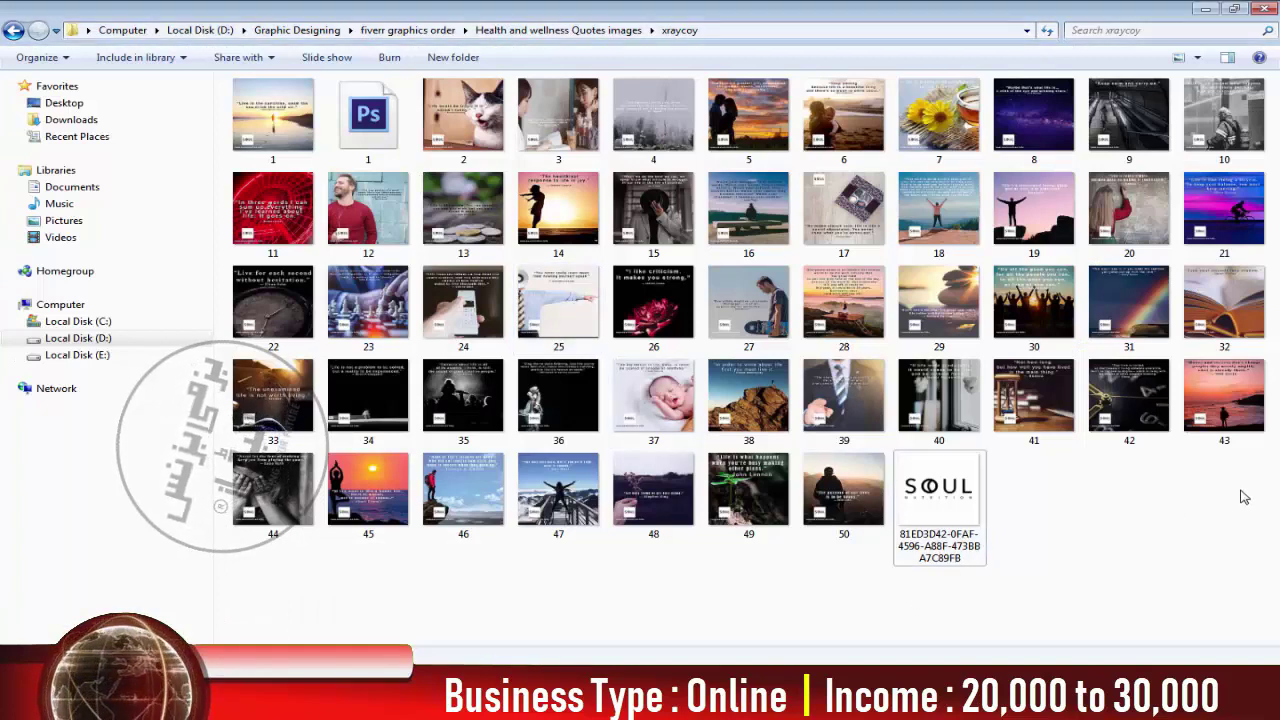
left_click_drag(1234, 491, 232, 80)
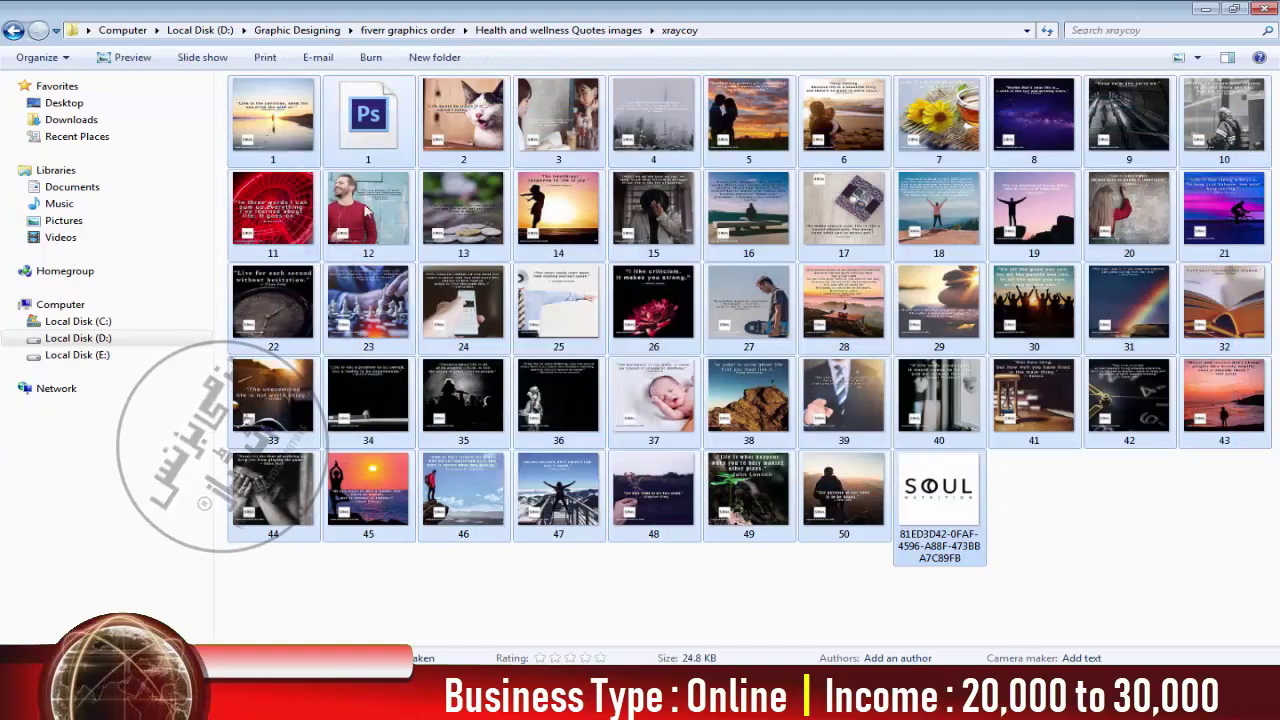
right_click(460, 124)
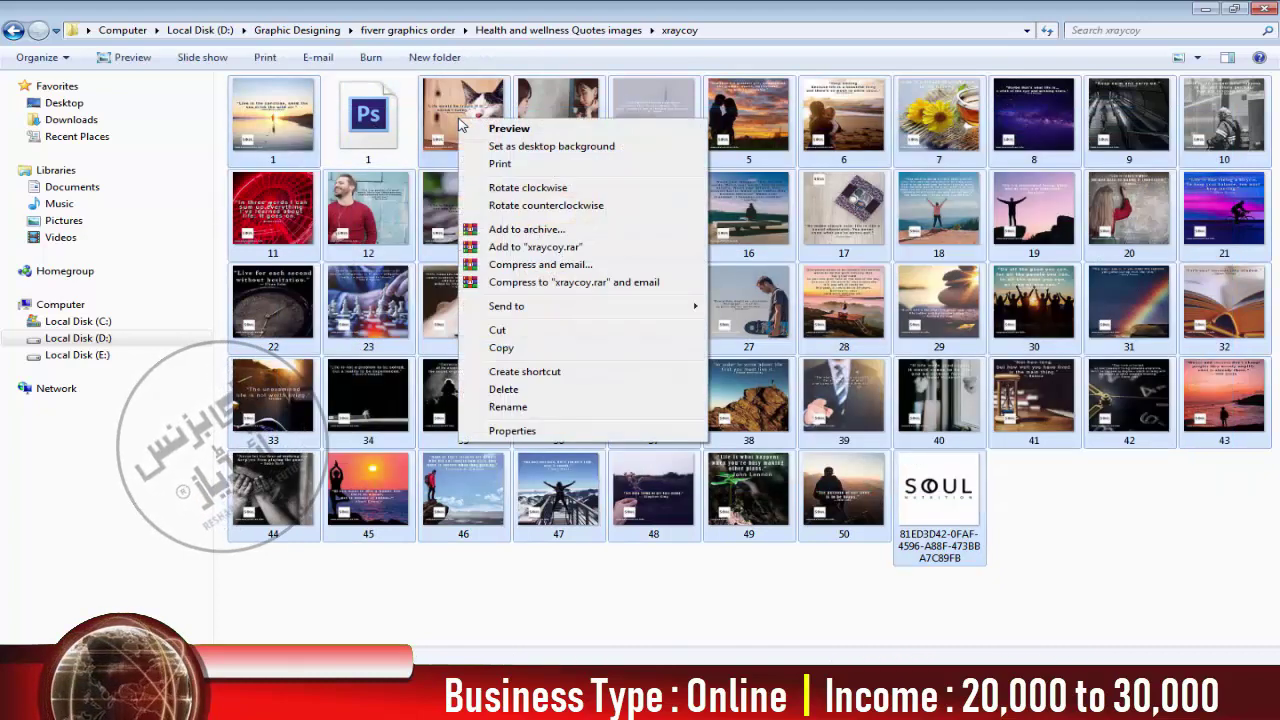
left_click(530, 230)
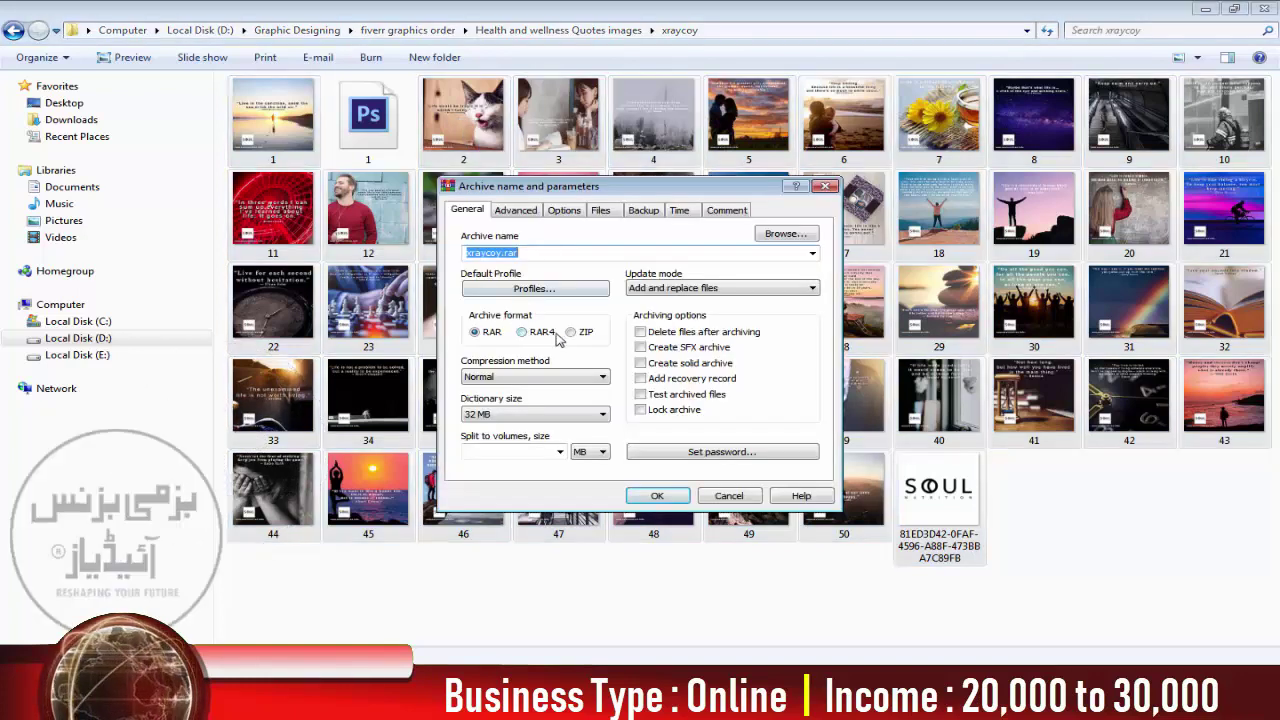
left_click(571, 332)
left_click(658, 498)
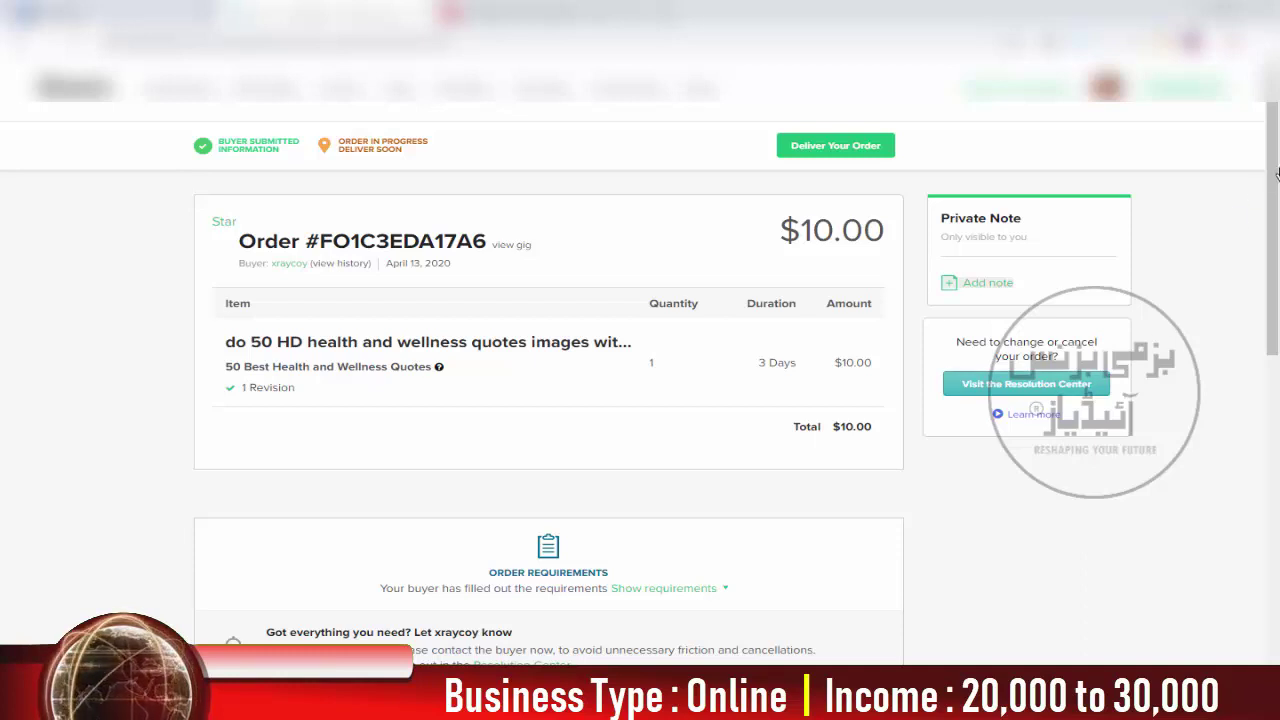
Step: Open the form for delivering completed work from the $10.00 health and wellness quotes order page in the browser
left_click_drag(1276, 174, 1274, 390)
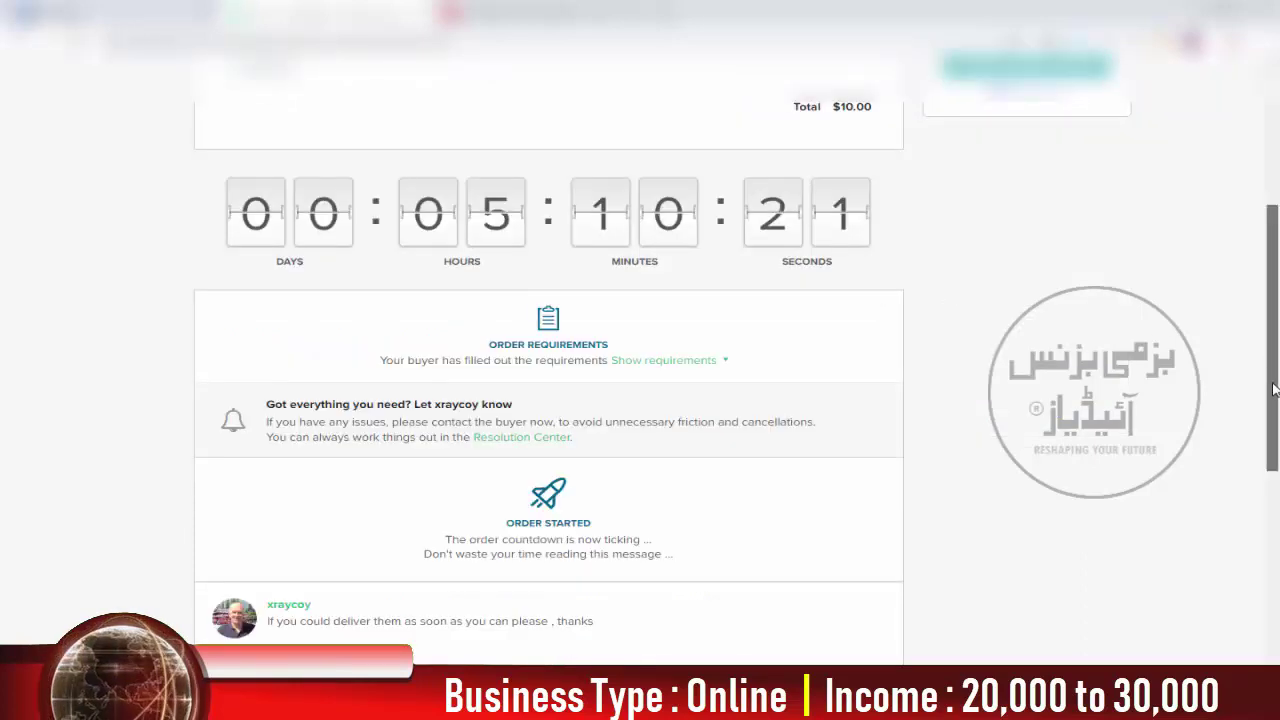
left_click(1274, 551)
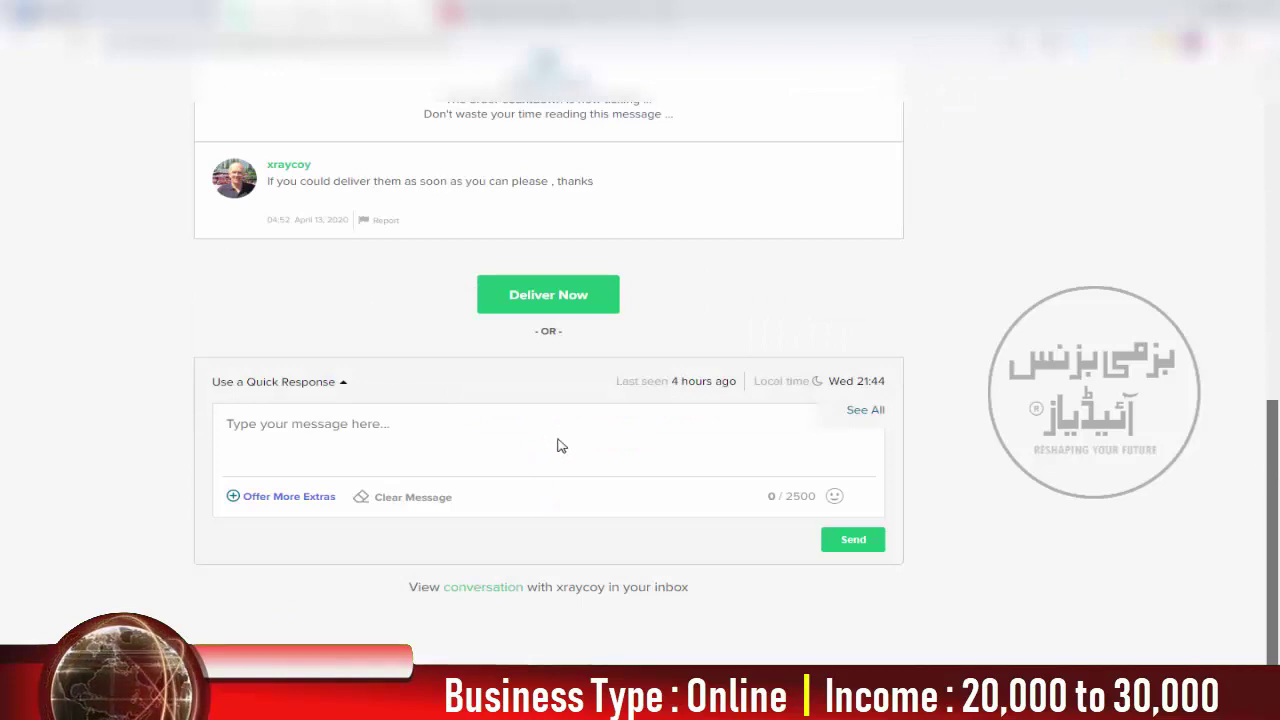
left_click(561, 299)
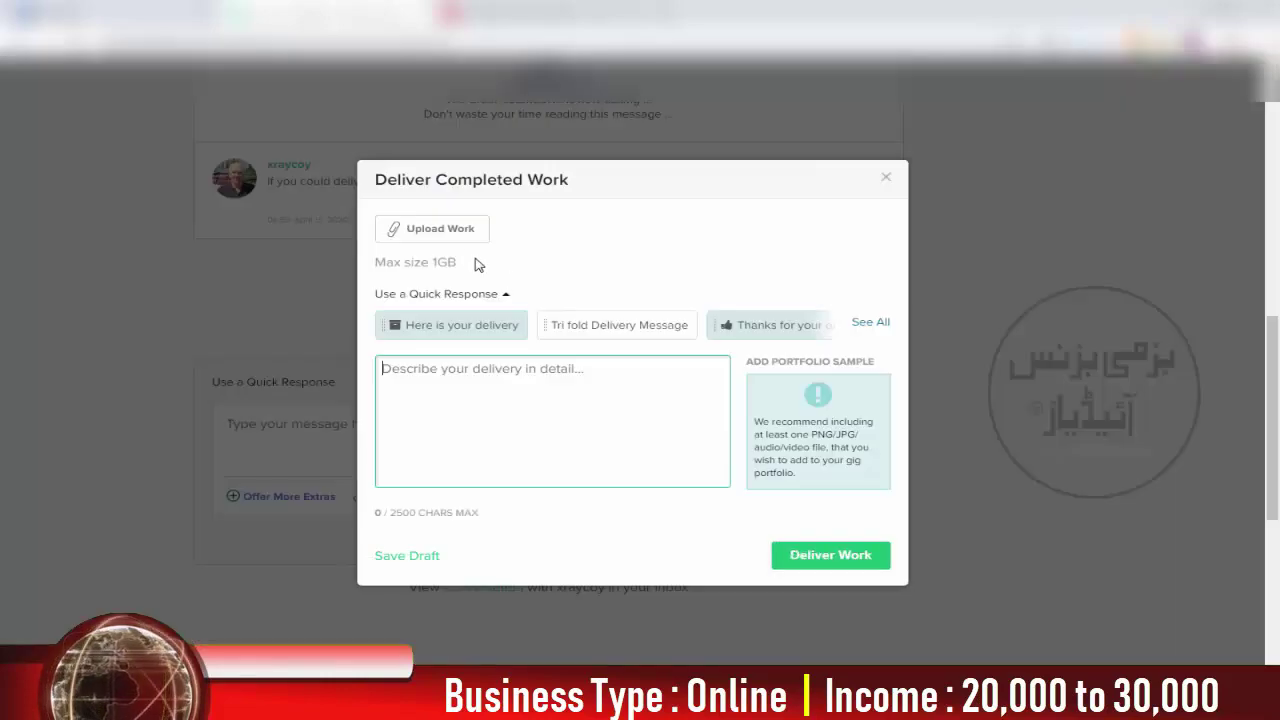
Step: Attach image 43 and the ZIP archive from the order folder to the delivery
left_click(469, 228)
left_click(505, 368)
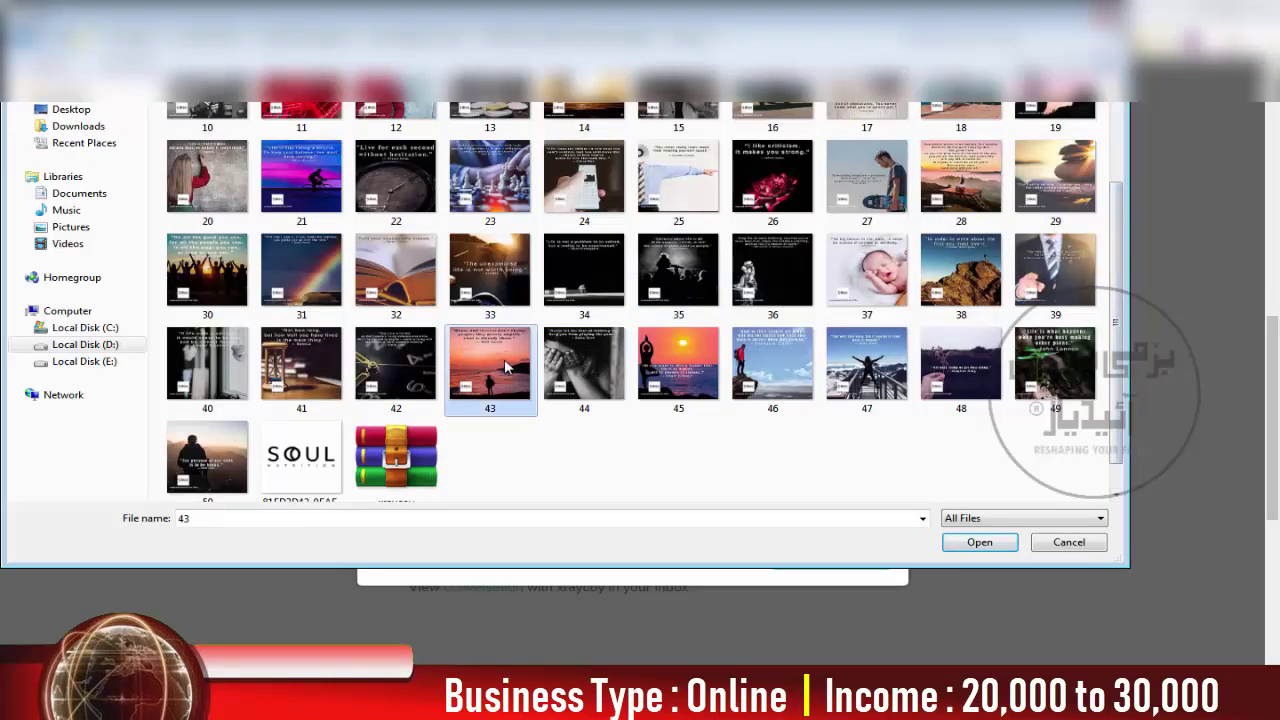
left_click(430, 458, "ctrl")
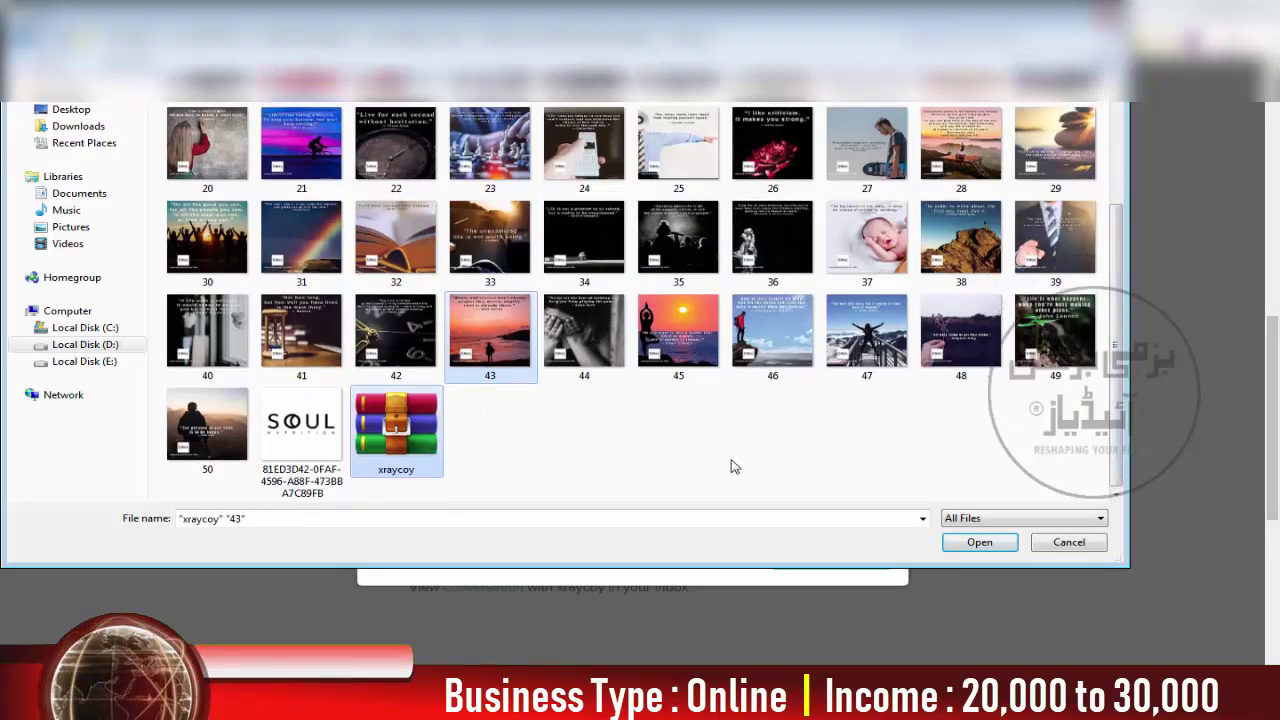
left_click(977, 545)
Step: Deliver the work with the message "Hi, Here is your order completed. Thank you very much for the order. Hope you will use my services again. Thanks."
left_click(542, 444)
type("Hi,")
key("Return")
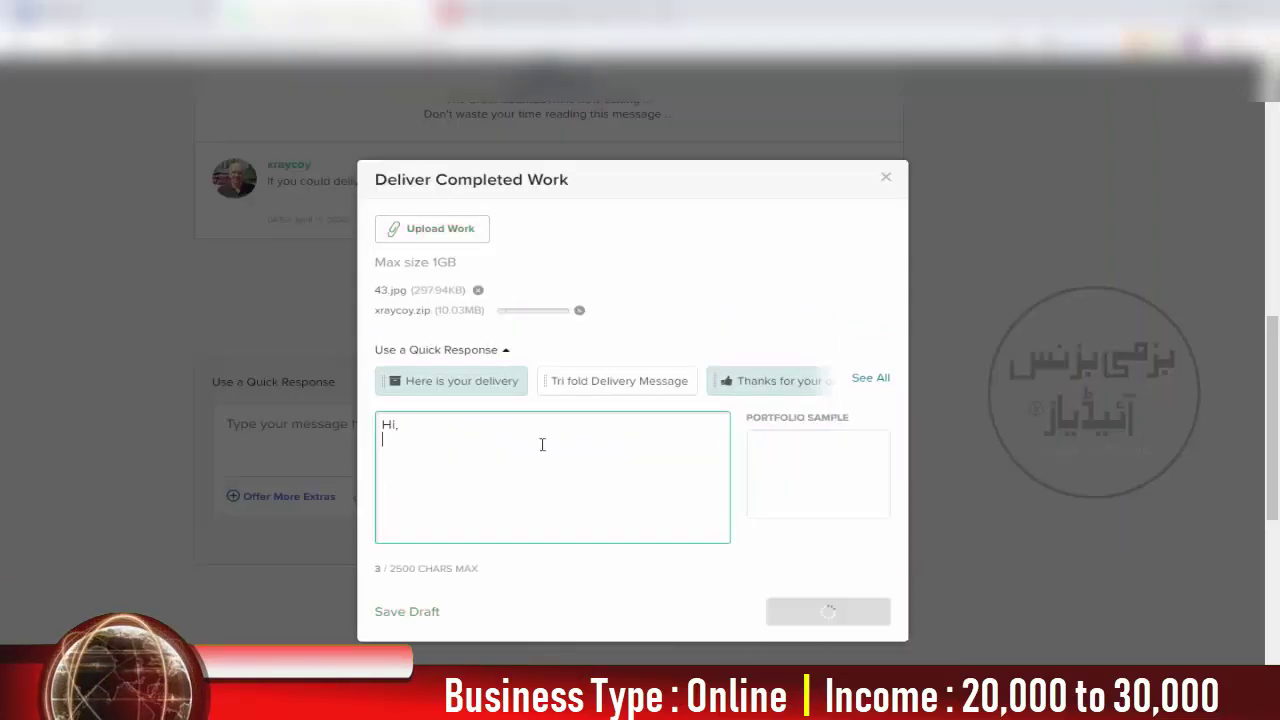
type("Here is your order completed. Thank you very")
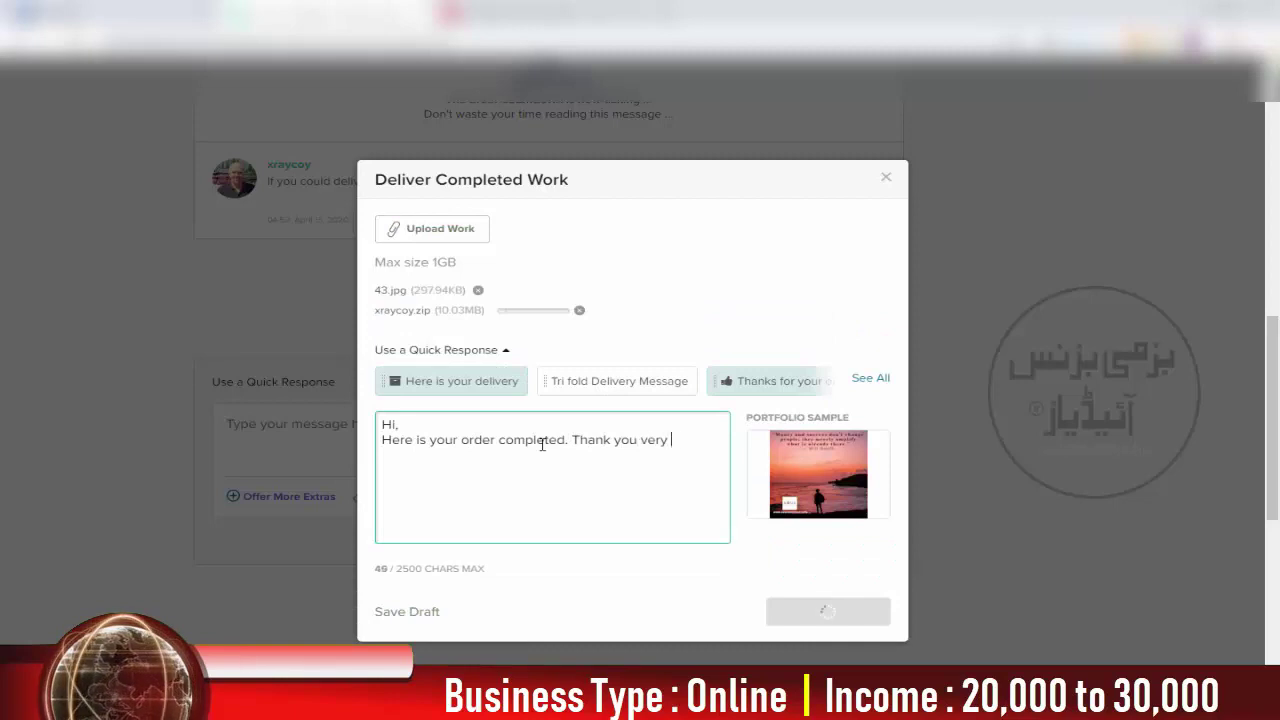
type("much for the order. Hope you will u")
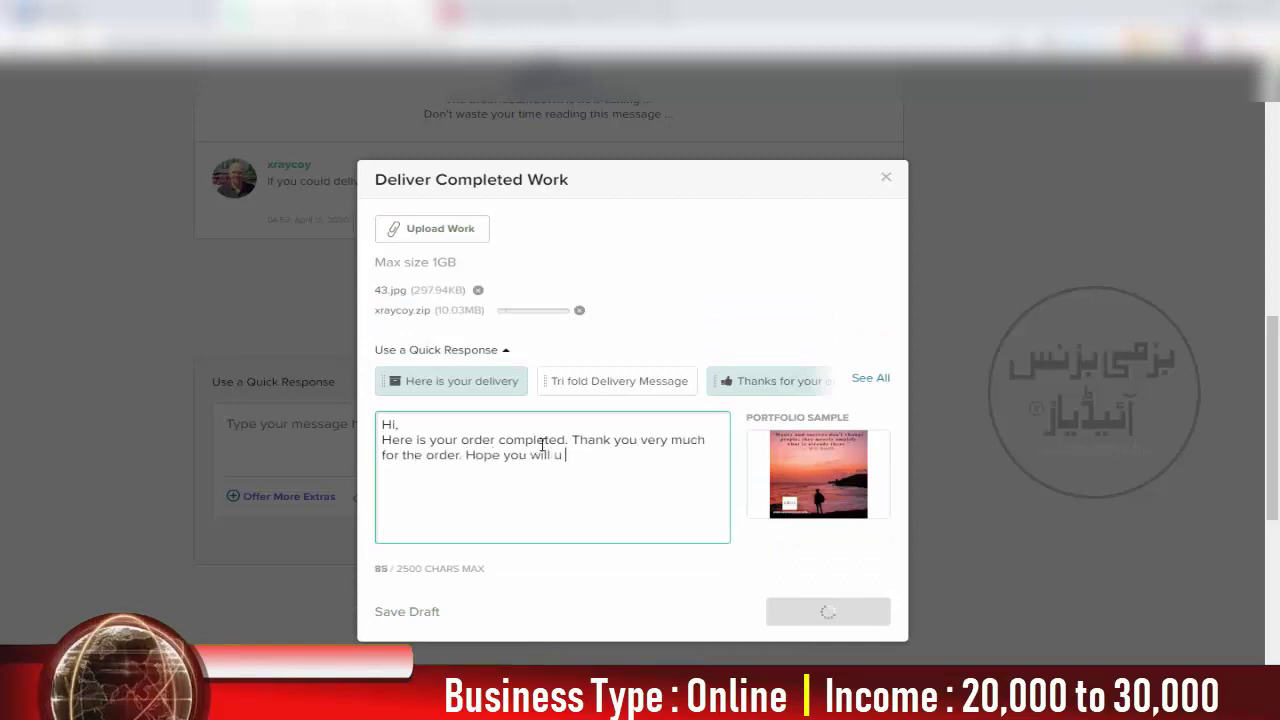
type("se my")
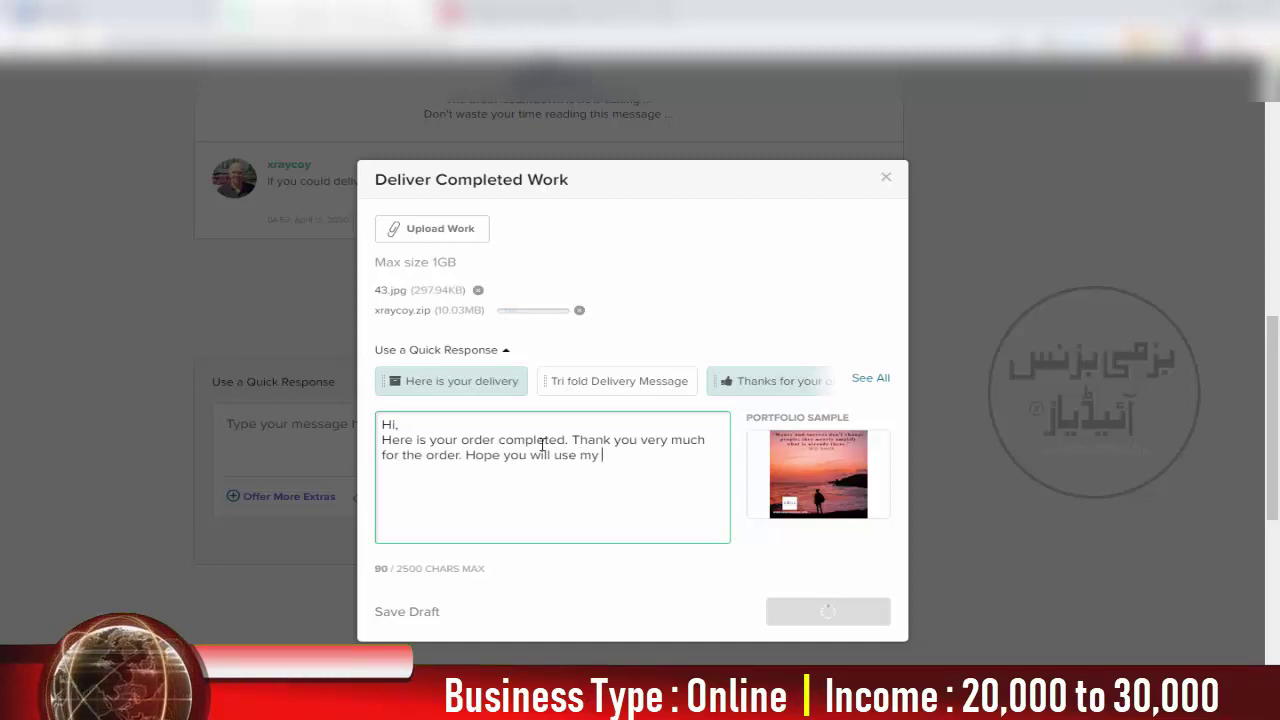
key("BackSpace")
key("BackSpace")
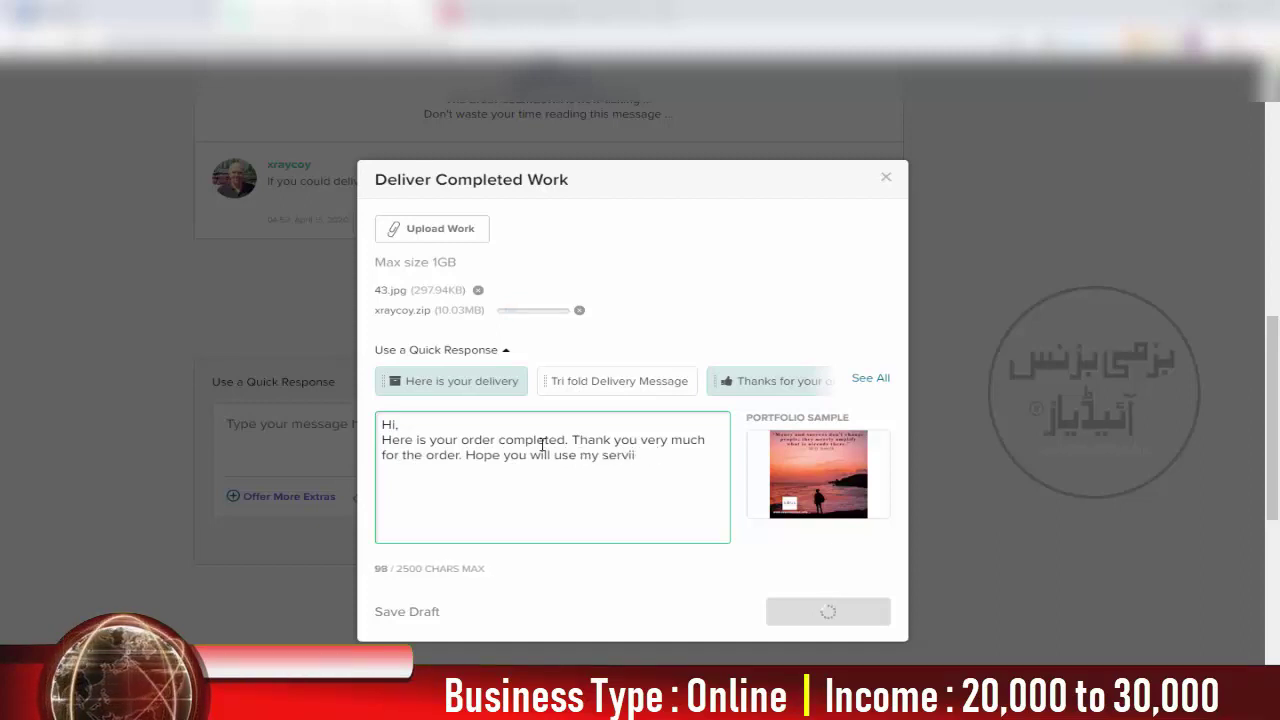
type("again.")
key("Return")
key("Return")
type("Thanks.")
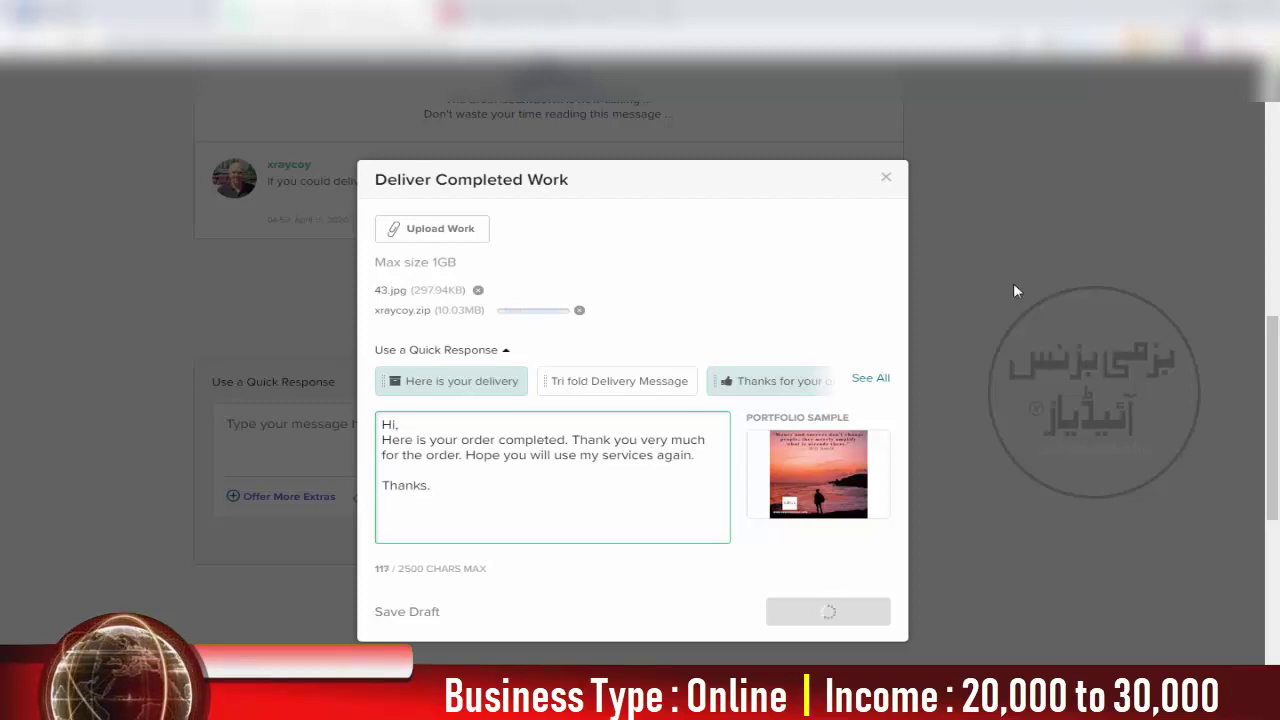
left_click(824, 613)
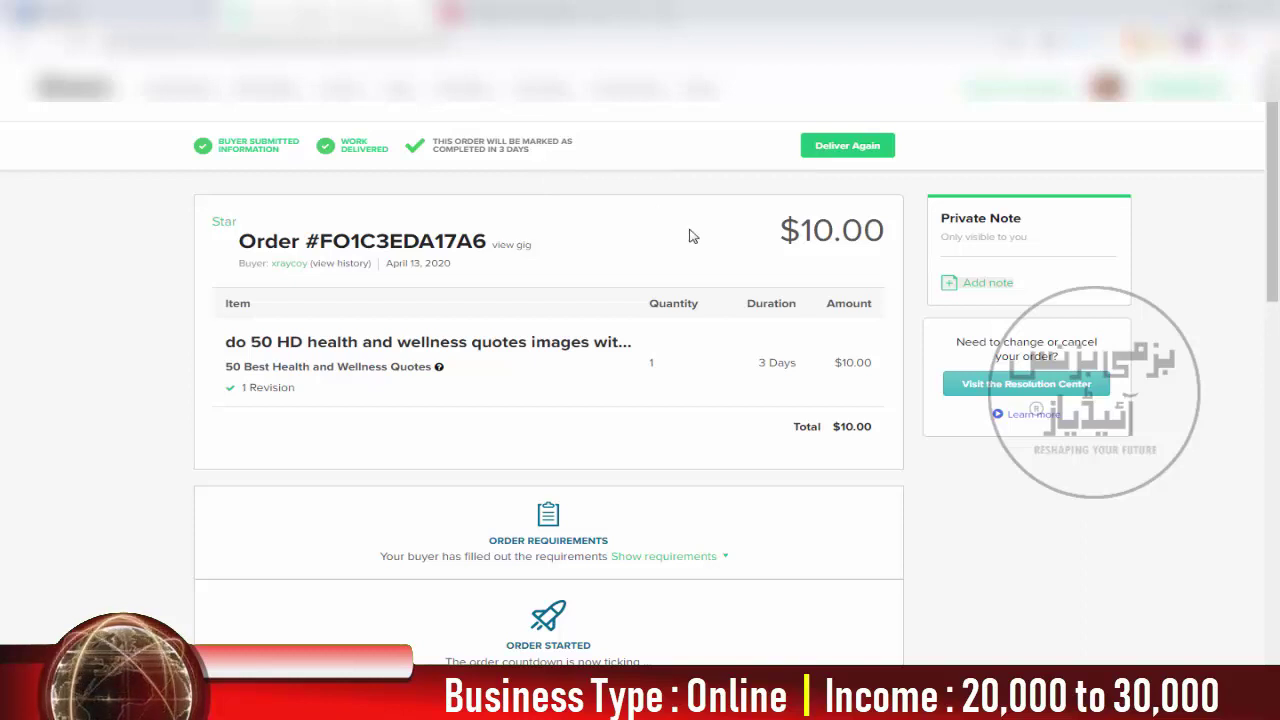
Step: Review the delivery message, image preview and delivered files on the order page
scroll(689, 236, "down", 1)
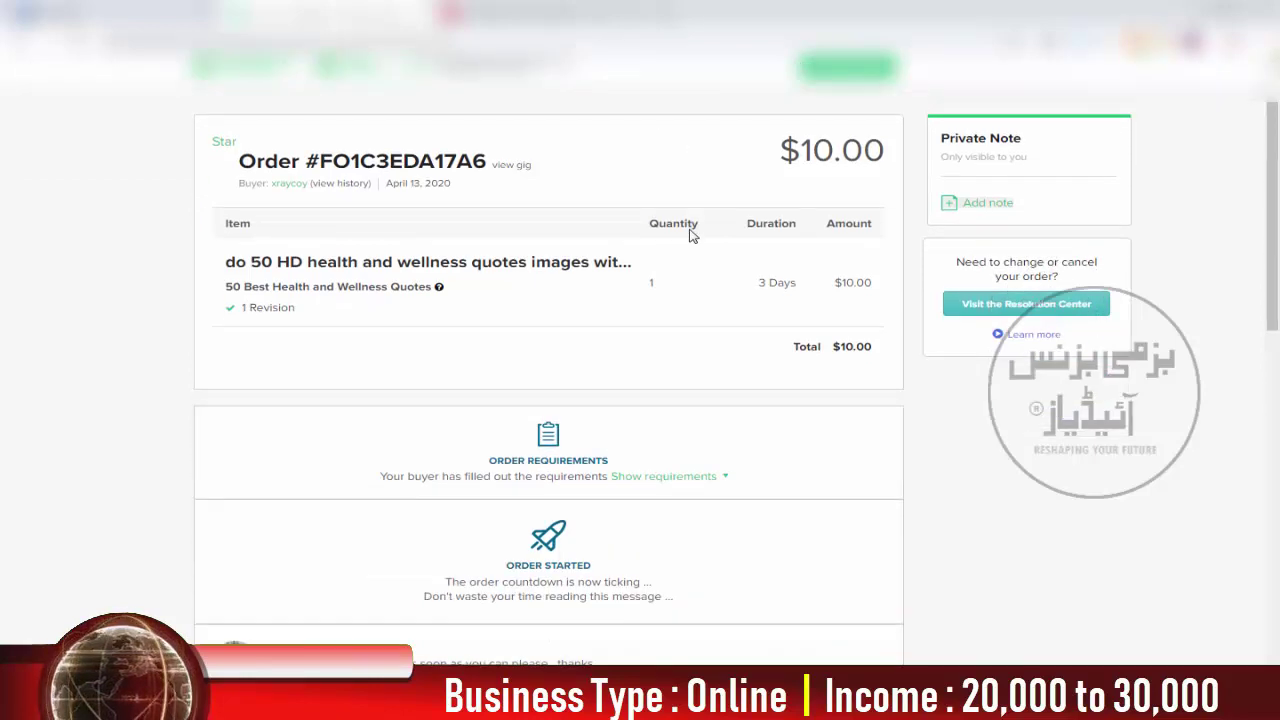
scroll(689, 236, "down", 2)
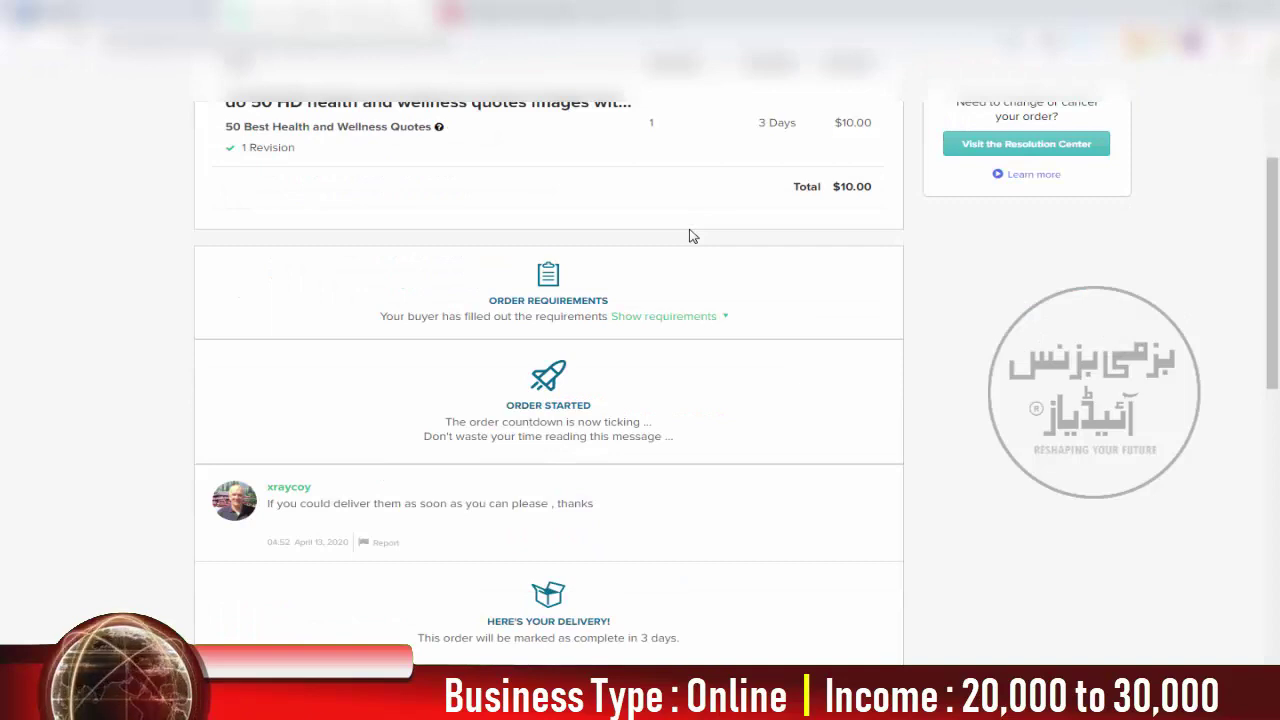
scroll(797, 368, "down", 2)
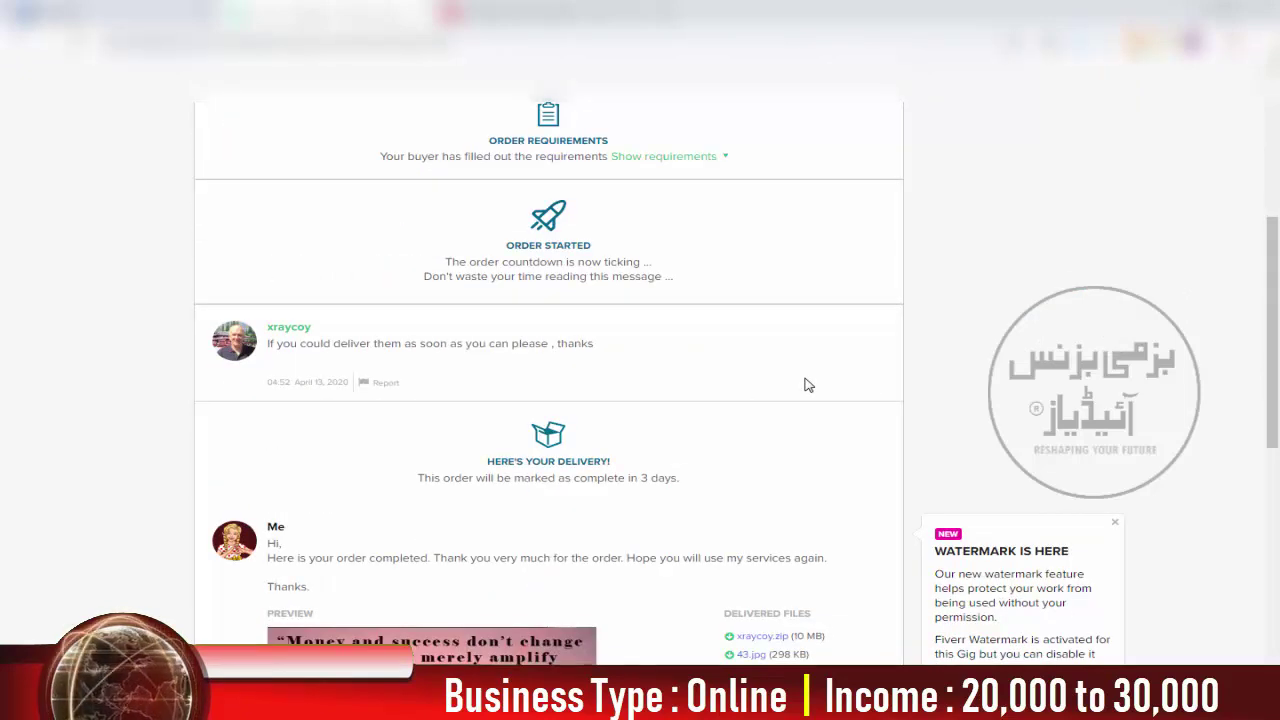
scroll(808, 385, "down", 4)
scroll(567, 336, "down", 4)
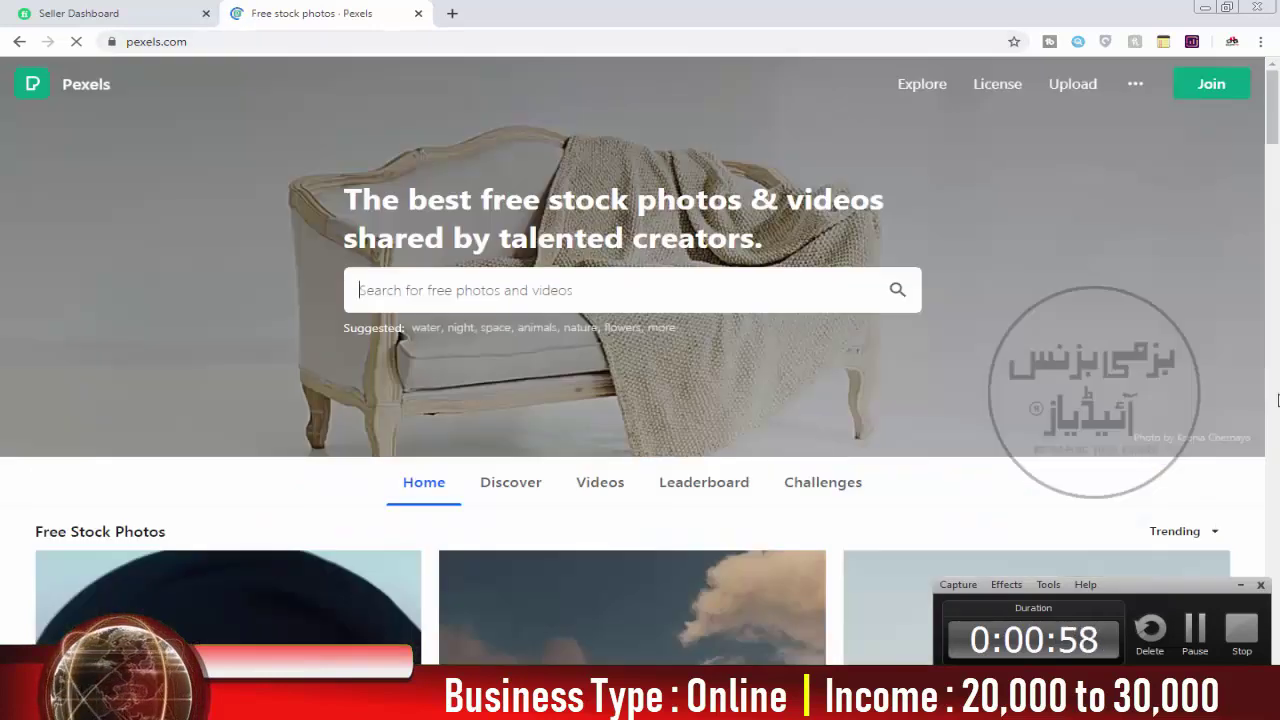
Step: Search Pexels for free photos of "mango" and, as a second search, of "yoga"
type("ma")
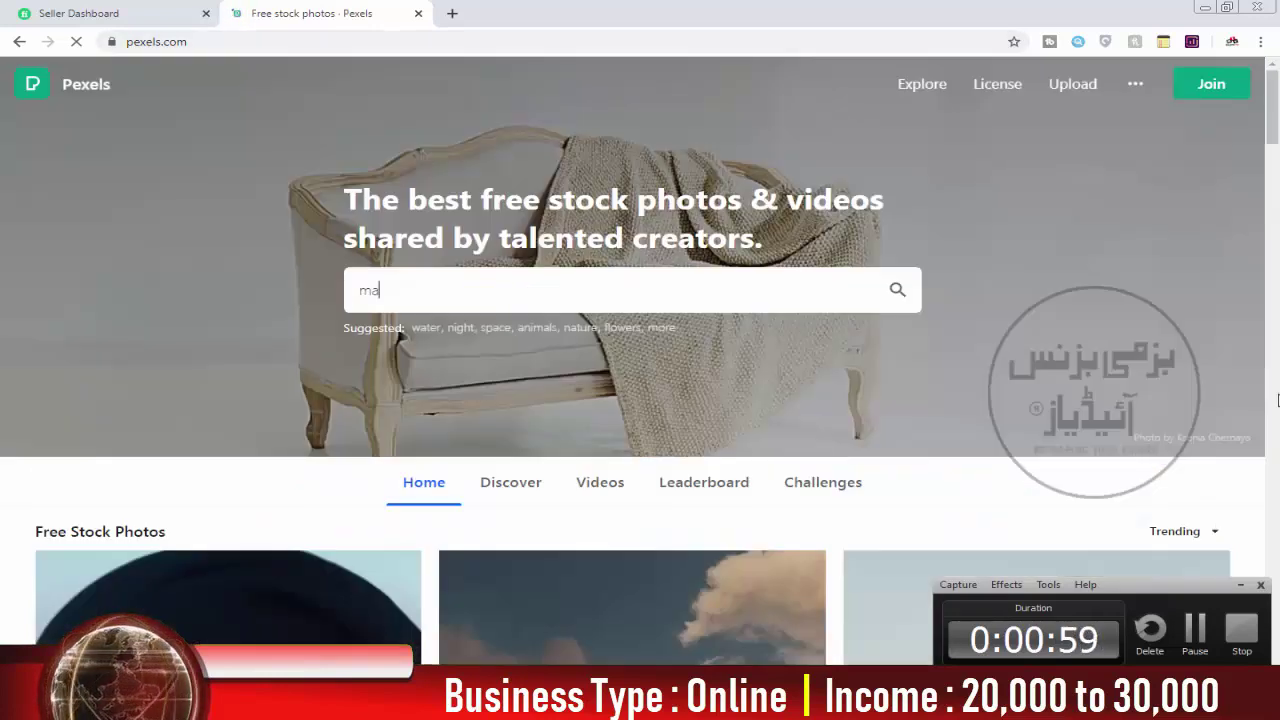
type("ngo")
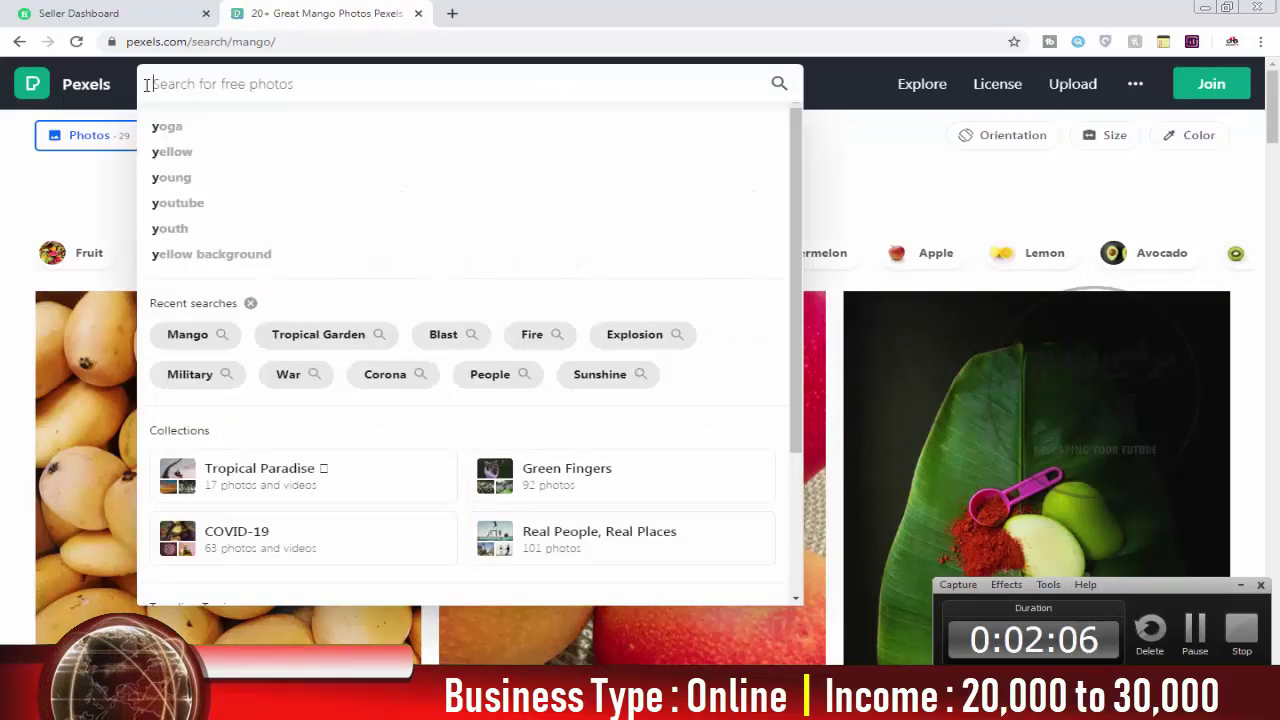
type("yoga")
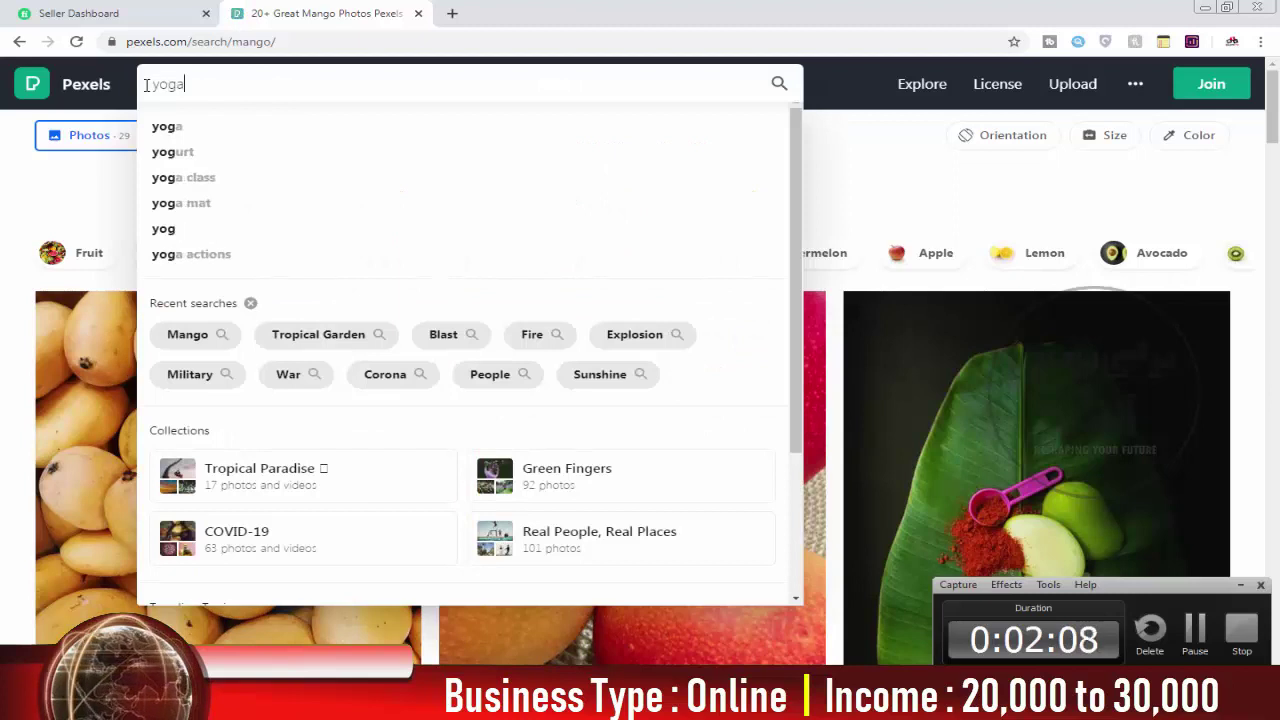
key("Return")
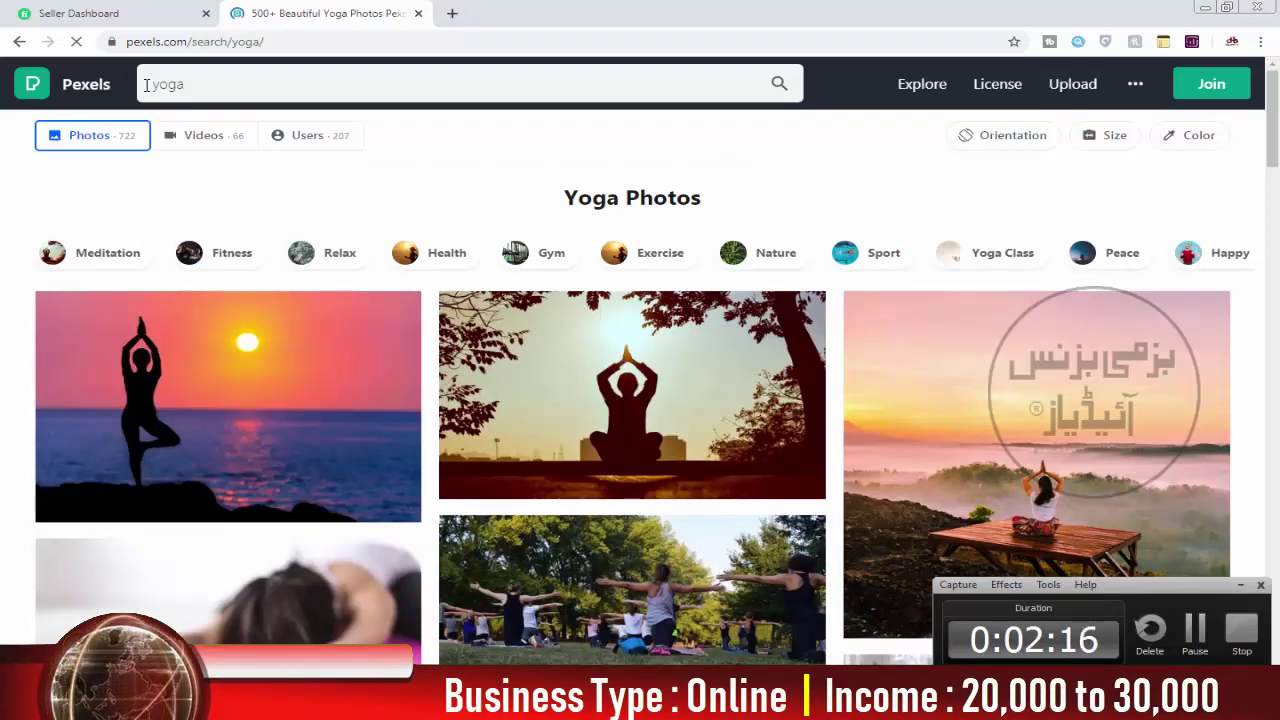
Step: Open the yoga photo of the seated man silhouetted between the trees and save the image
left_click(640, 410)
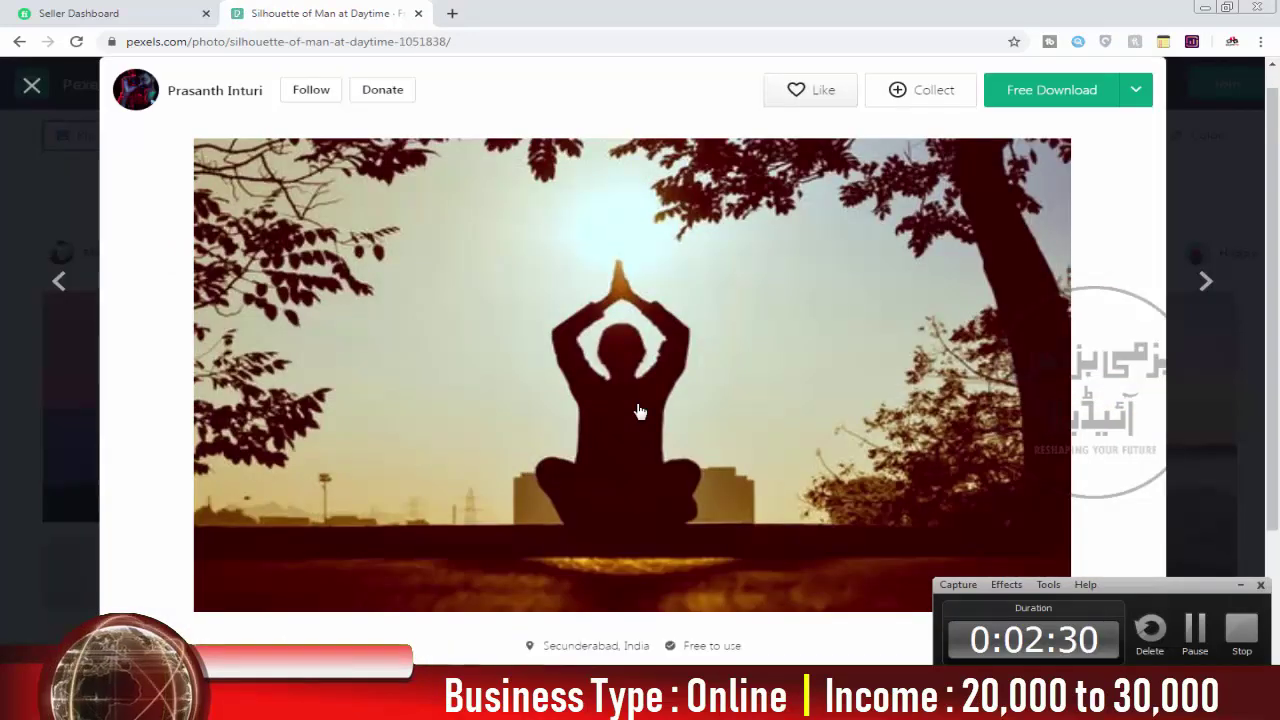
right_click(622, 334)
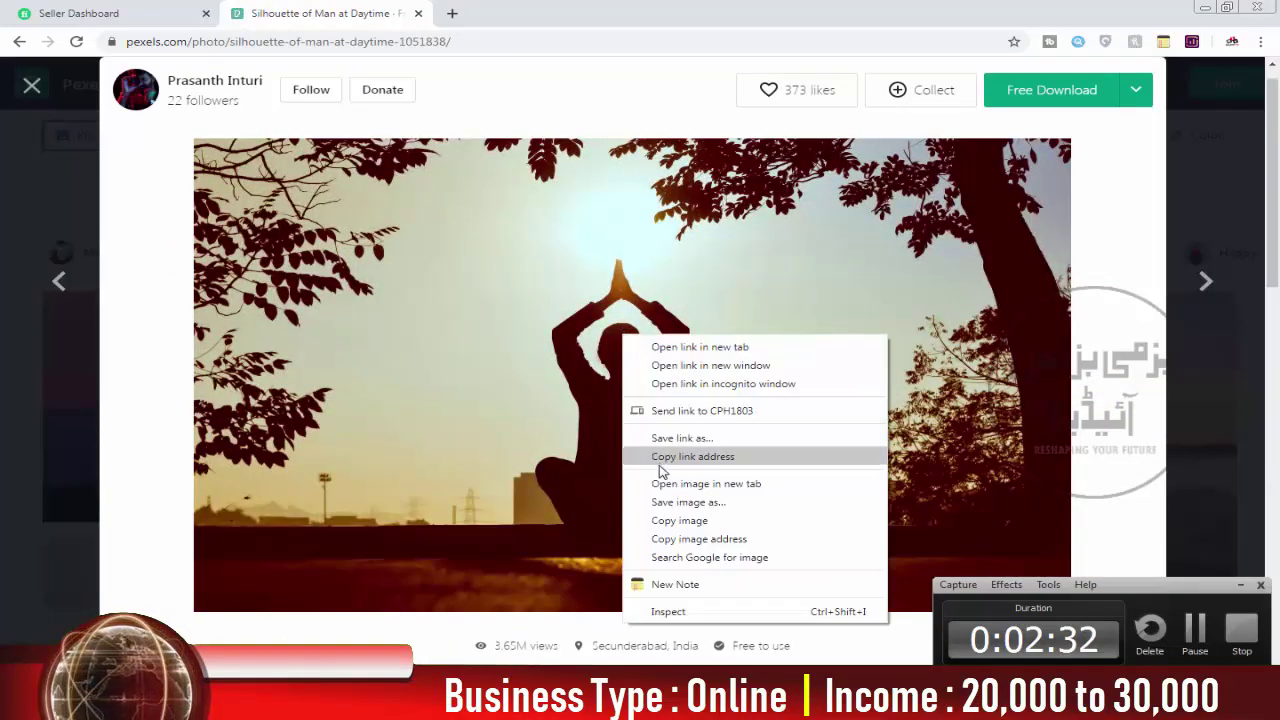
left_click(661, 502)
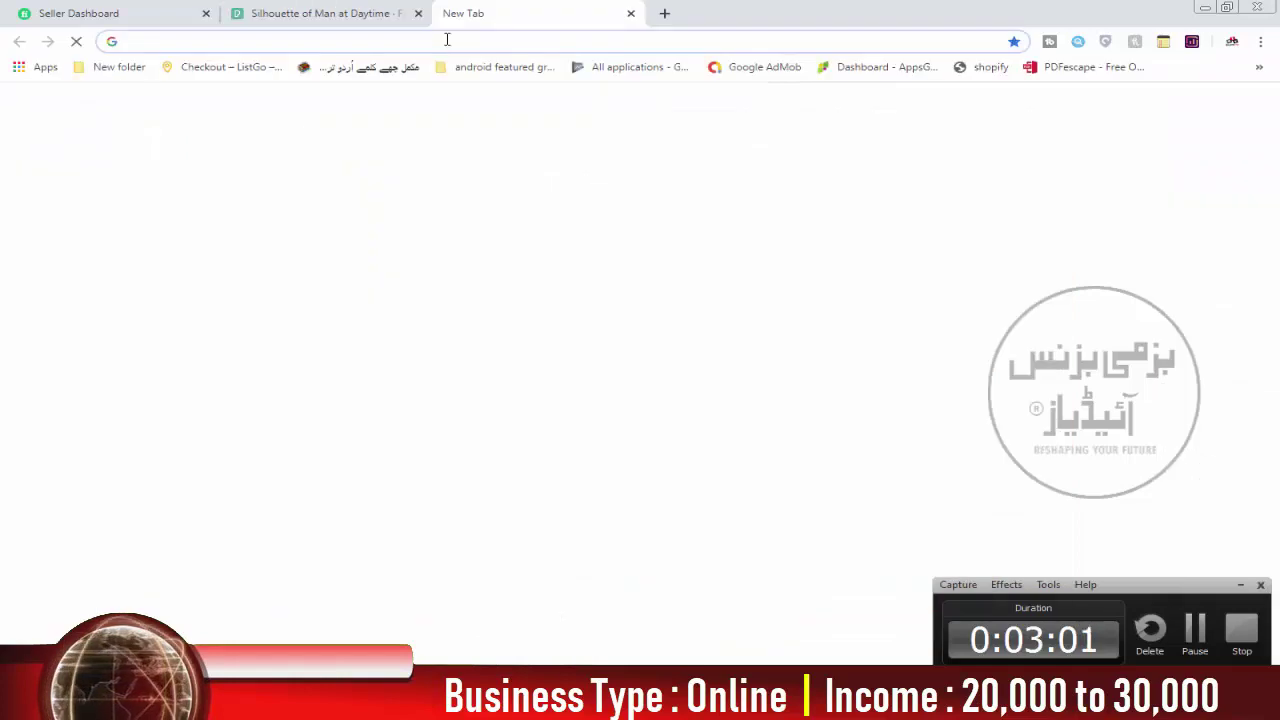
Step: Search google.com for "health quotes" and open the wisdomquotes.com result "330 Health Quotes For A Better Mind, Body (And Life)"
type("google.com")
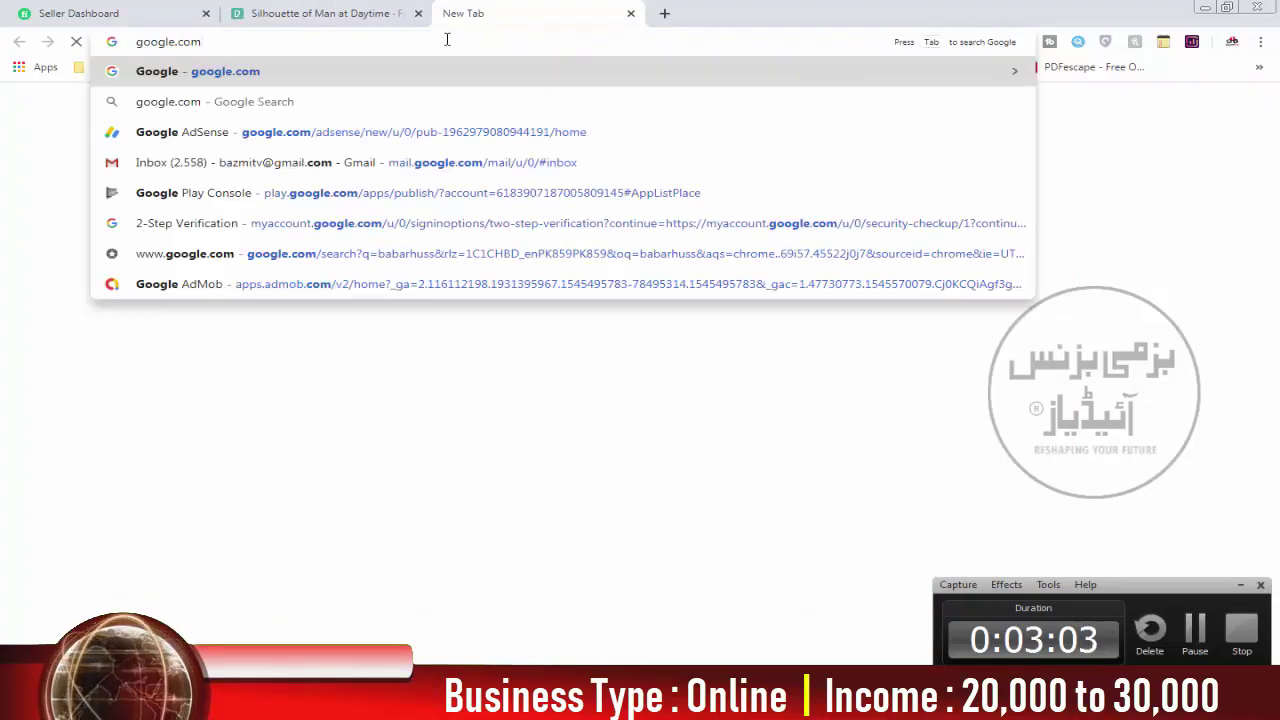
key("Return")
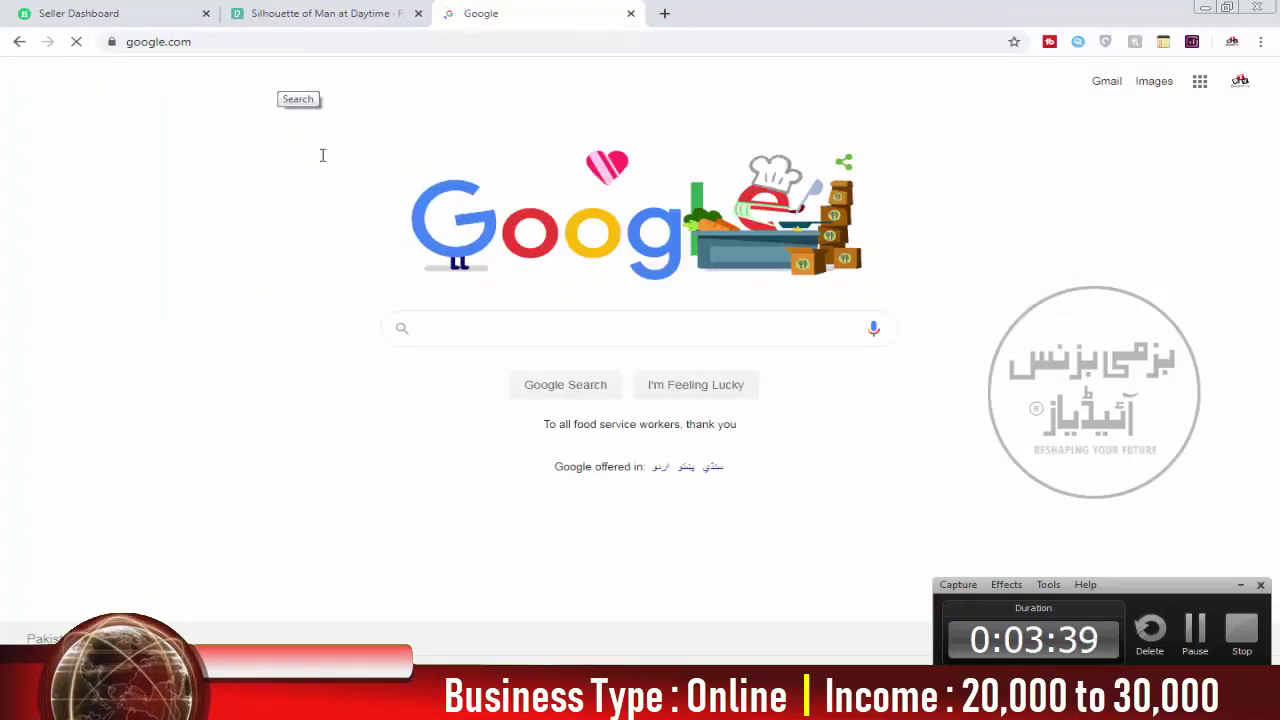
type("health ")
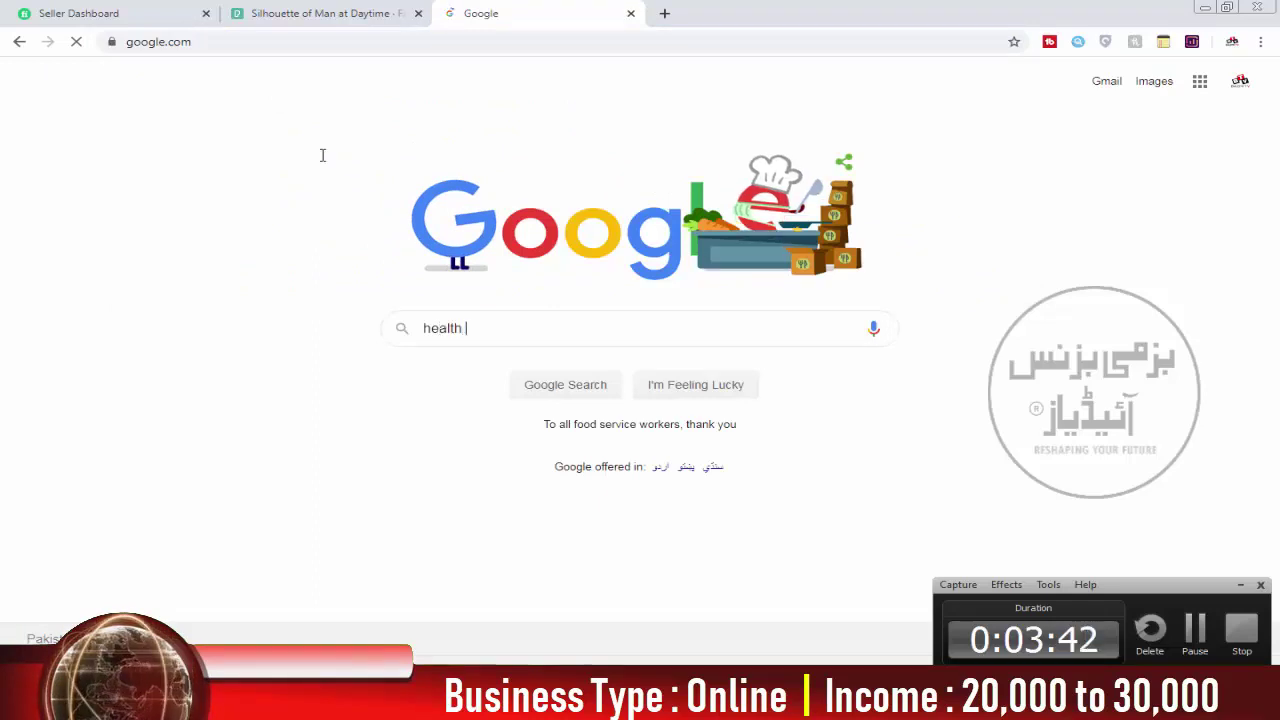
type("quotes")
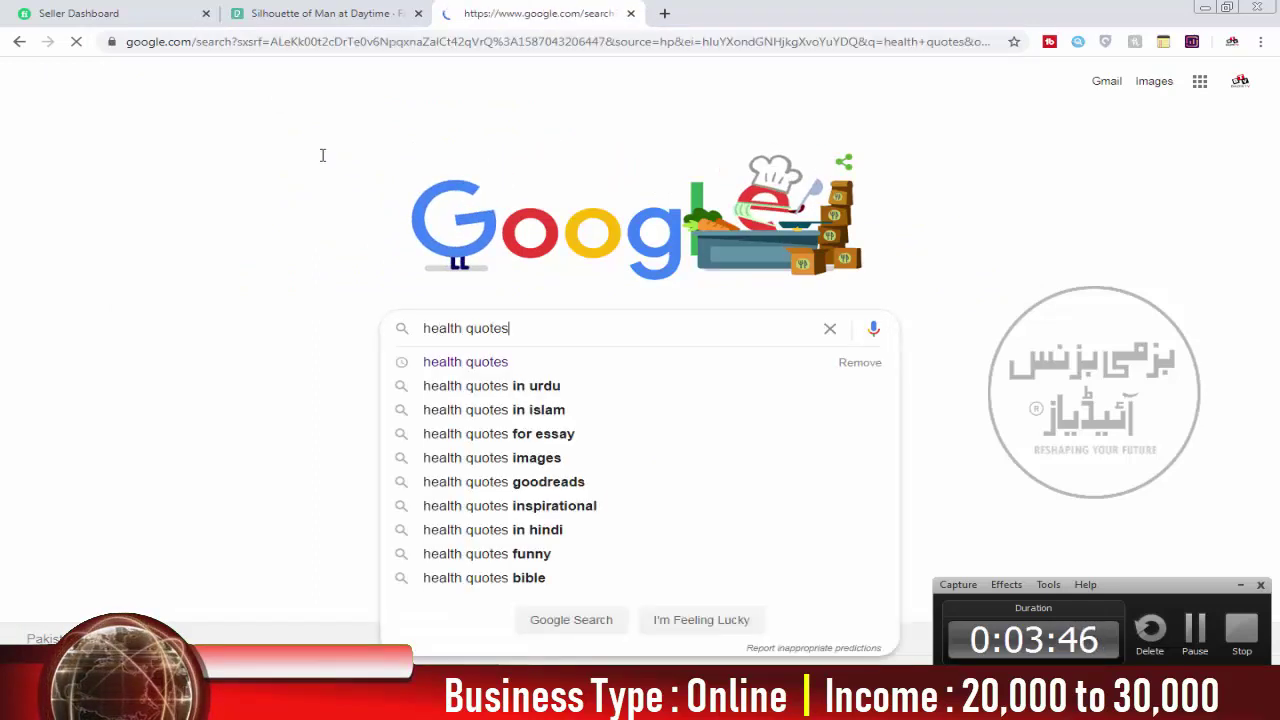
key("Return")
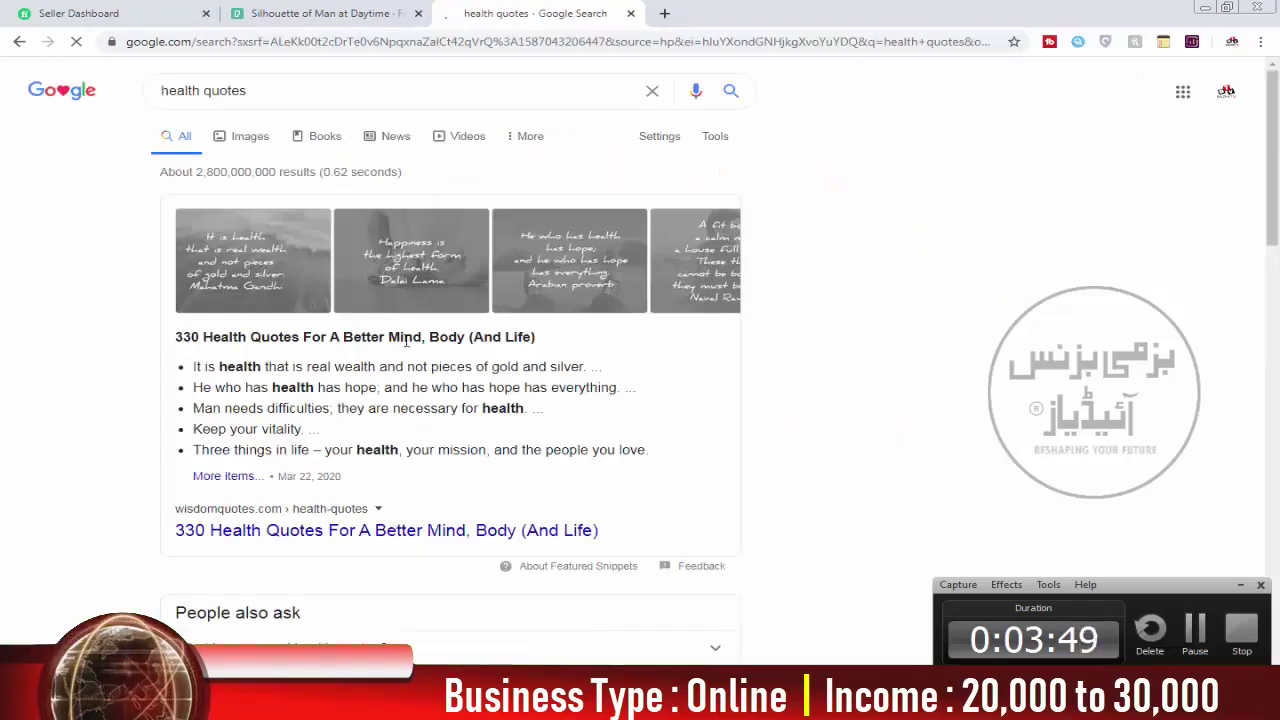
scroll(406, 340, "down", 2)
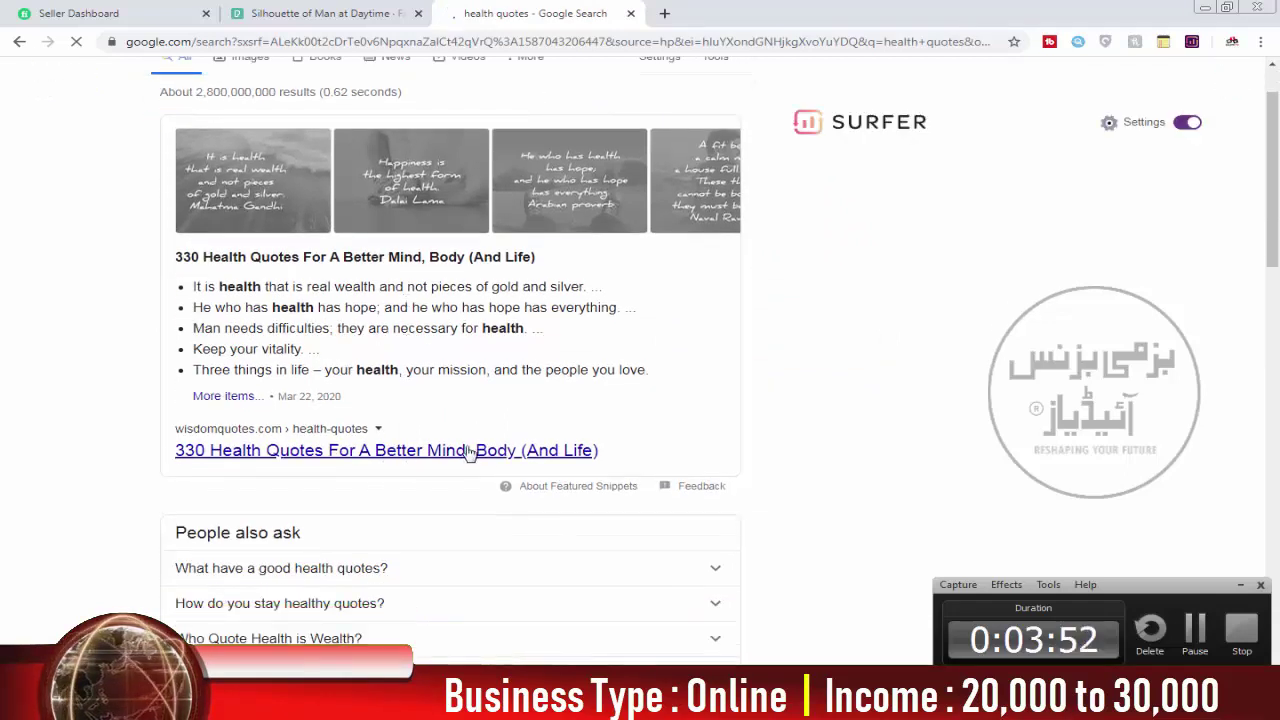
left_click(528, 450)
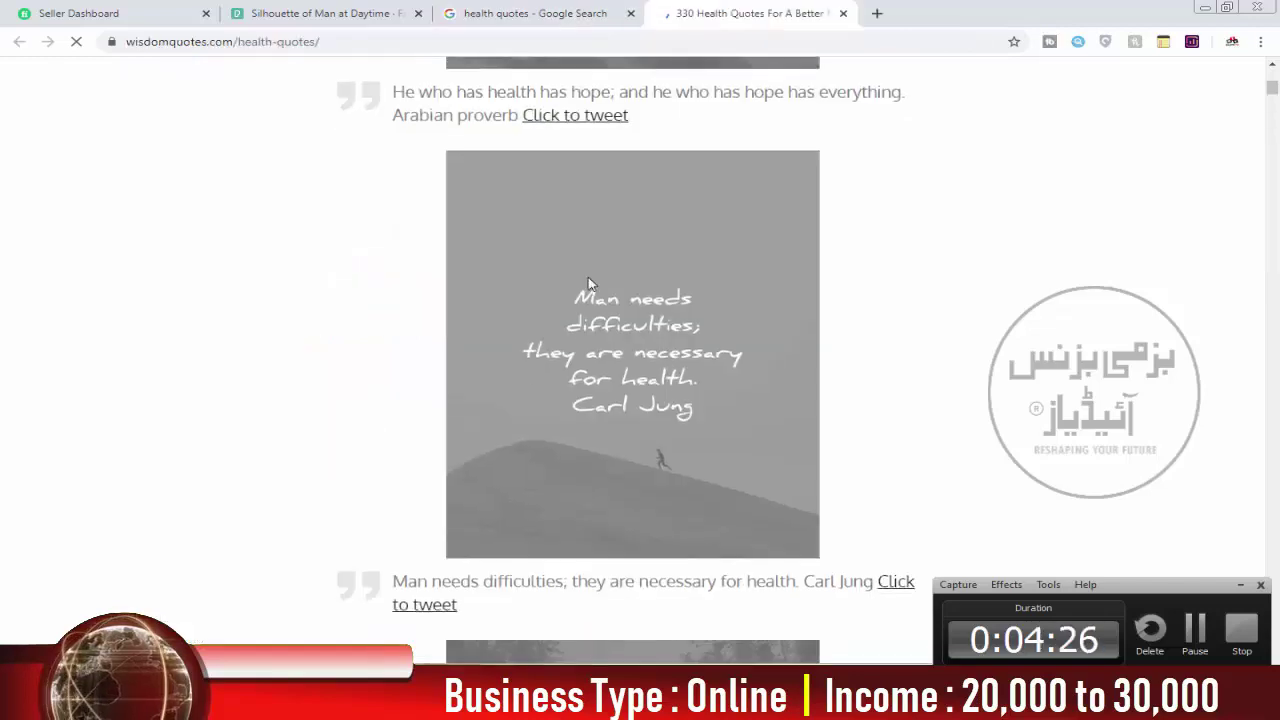
Step: Copy the quote "Keep your vitality. A life without health is like a river without water." with its author from the quotes page
scroll(588, 284, "down", 2)
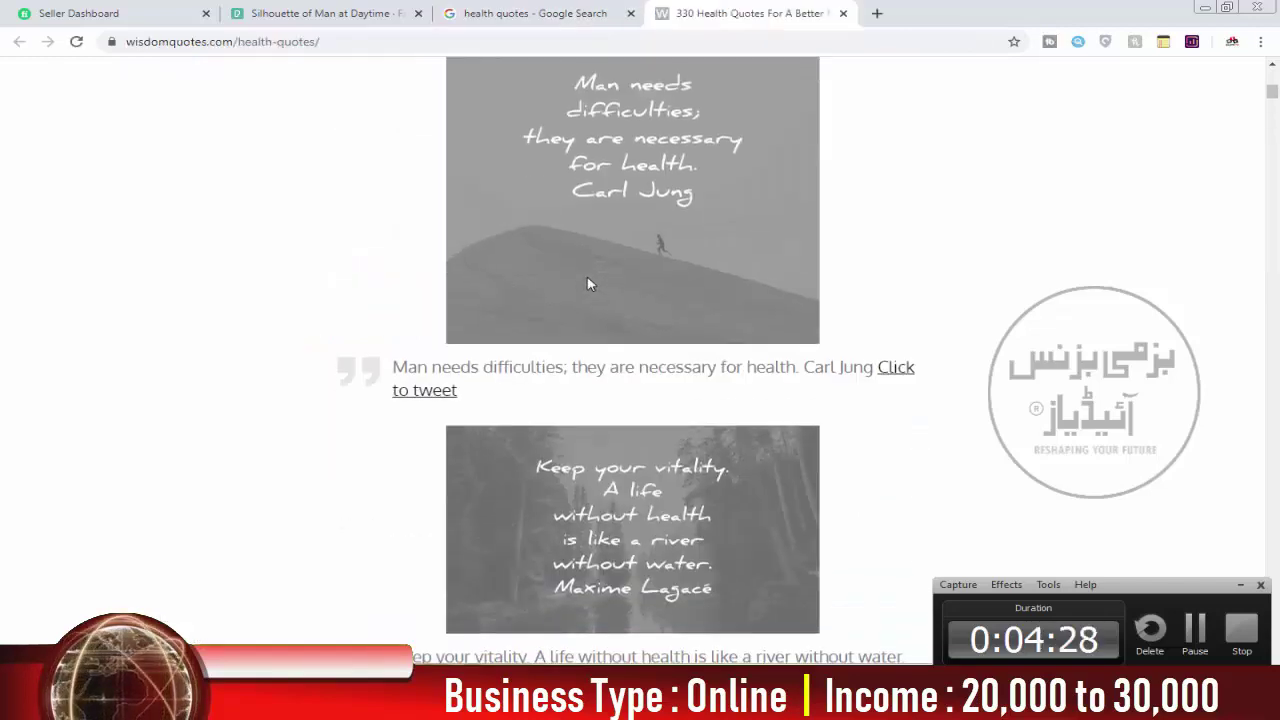
scroll(719, 472, "down", 3)
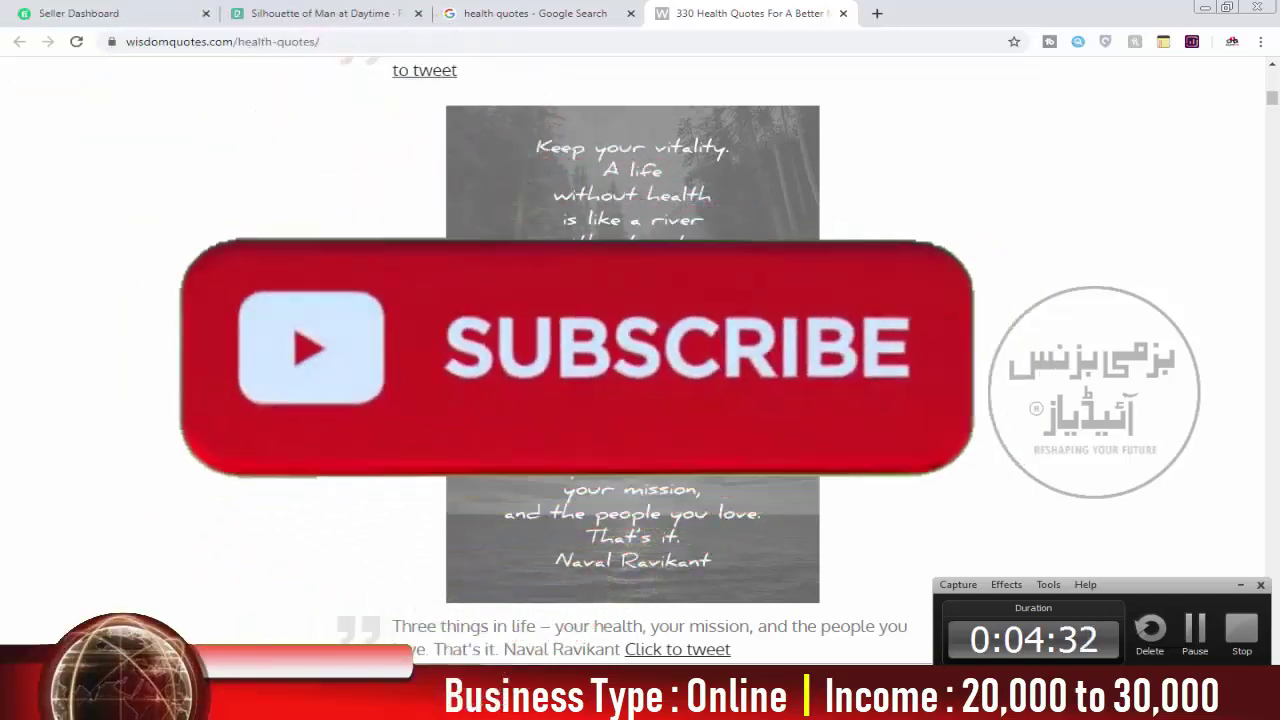
triple_click(800, 336)
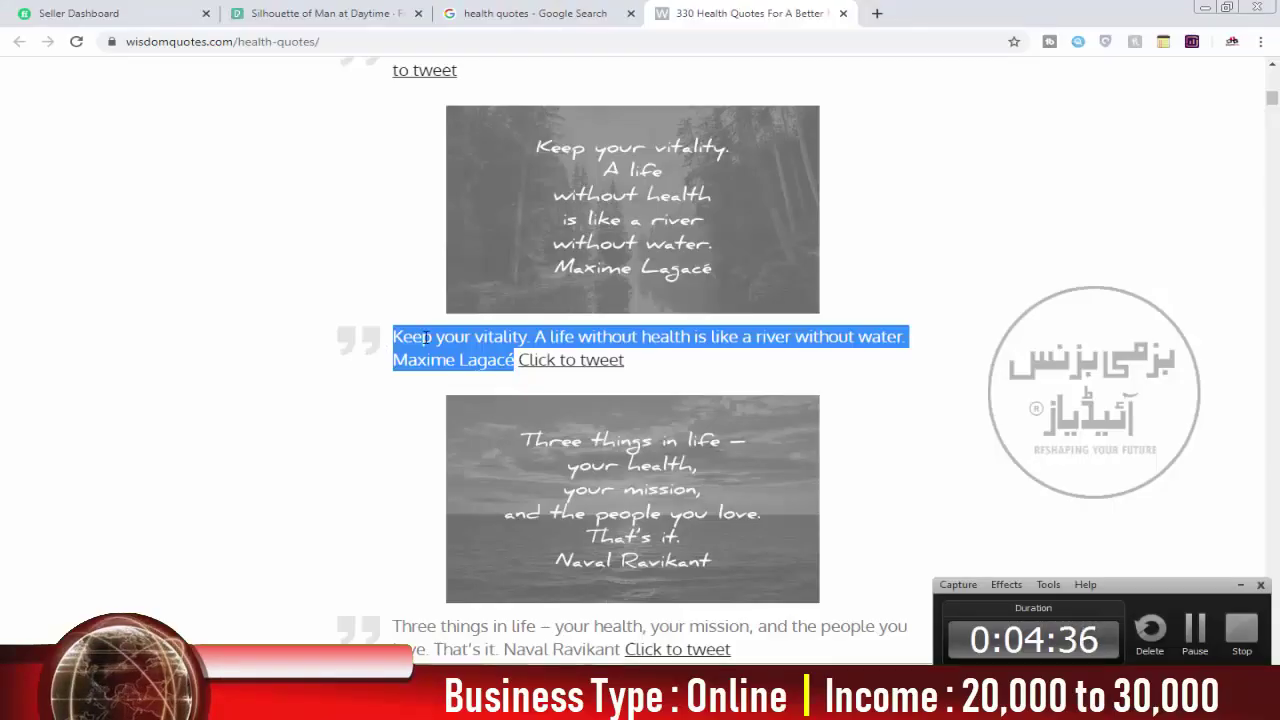
right_click(425, 337)
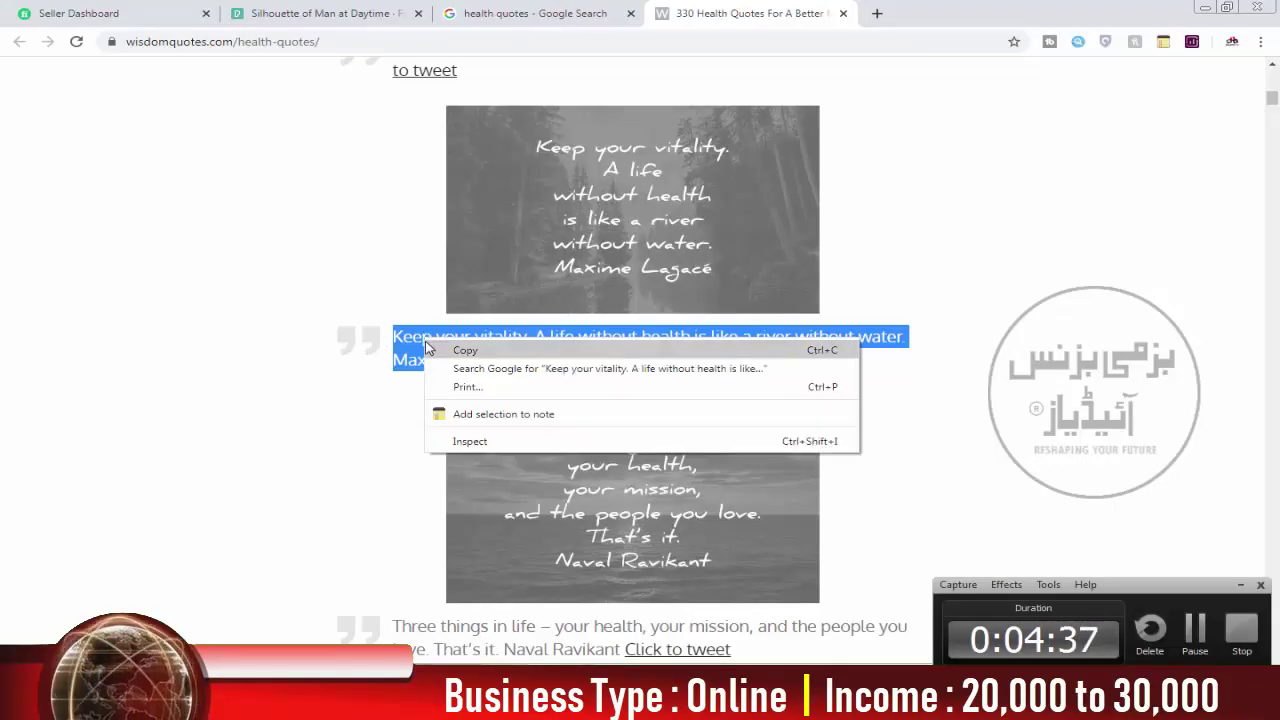
left_click(432, 346)
left_click(222, 467)
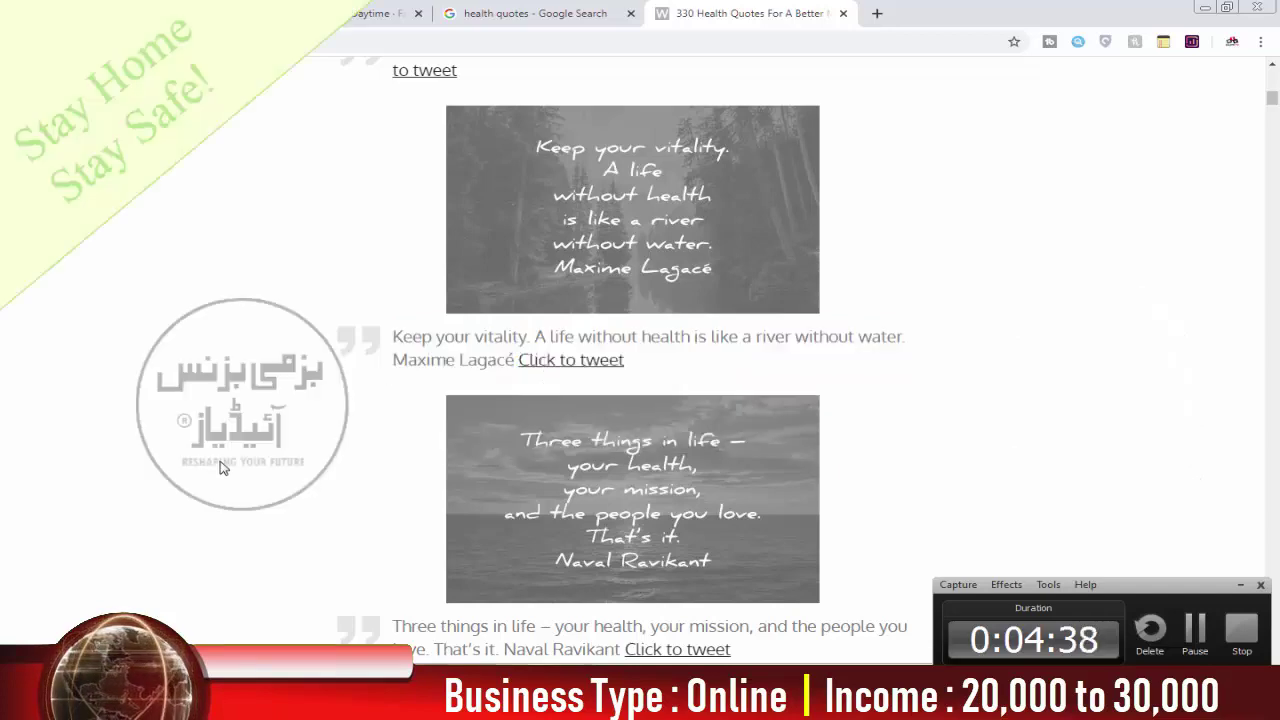